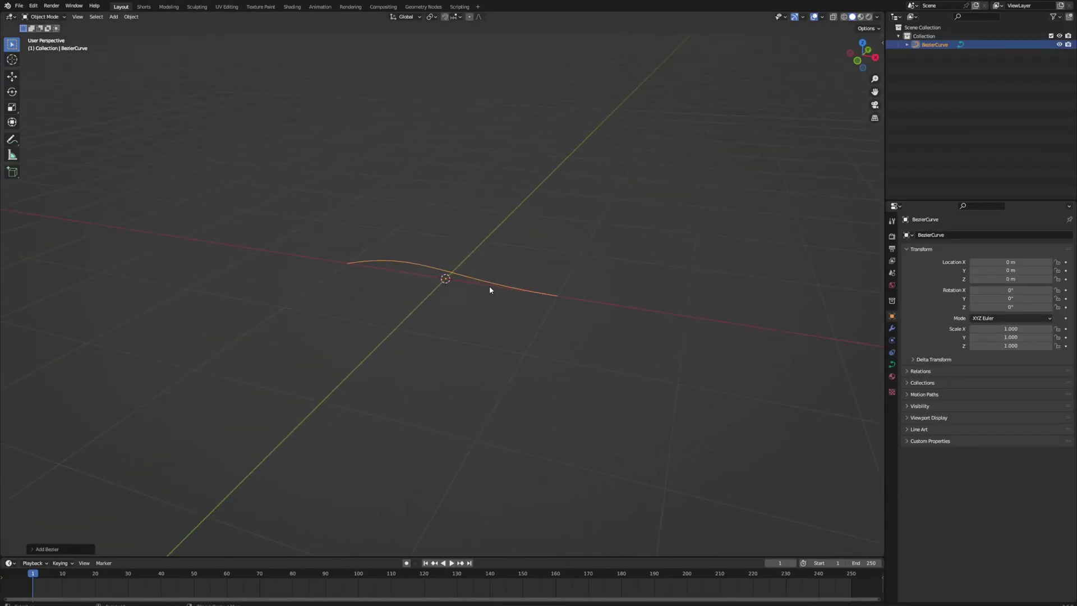
Reshape the Bezier curve into a wide S by transforming both of its end control points in Edit Mode.
key("Tab")
left_click(349, 264)
key("g")
key("s")
left_click(558, 297)
key("g")
key("s")
middle_click_drag(628, 331, 547, 180)
key("Tab")
Split off a Geometry Node Editor area below the viewport and create a new geometry node tree for the curve.
left_click_drag(3, 555, 6, 265)
left_click(10, 272)
left_click(35, 342)
left_click(434, 272)
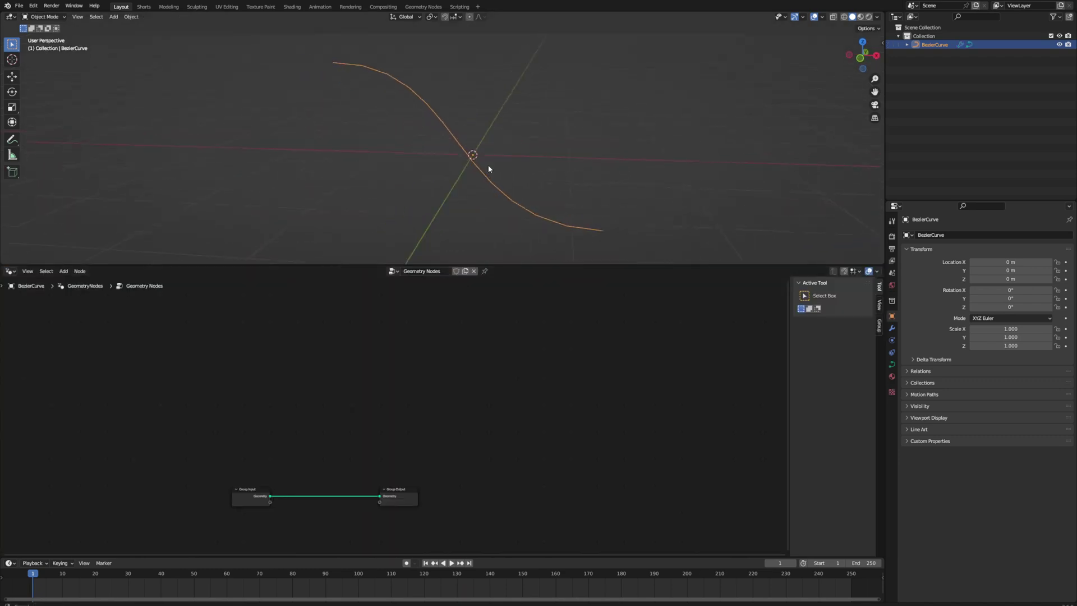
middle_click_drag(492, 164, 497, 155, "shift")
scroll(329, 478, "up", 8)
middle_click_drag(329, 479, 381, 351)
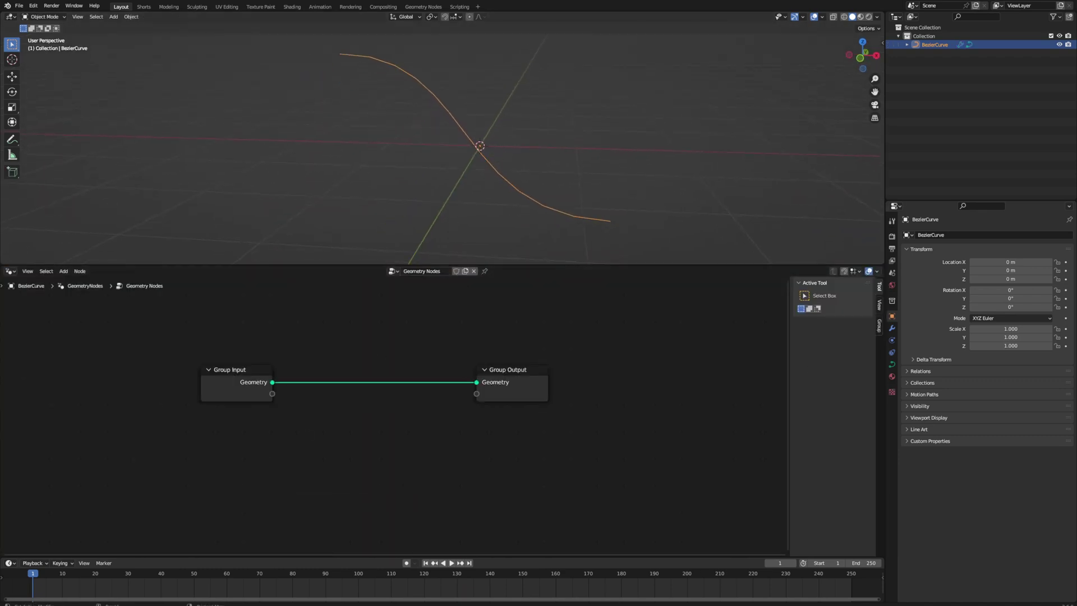
Insert a Resample Curve node between Group Input and Group Output and expose its Count as a group input.
key("shift+a")
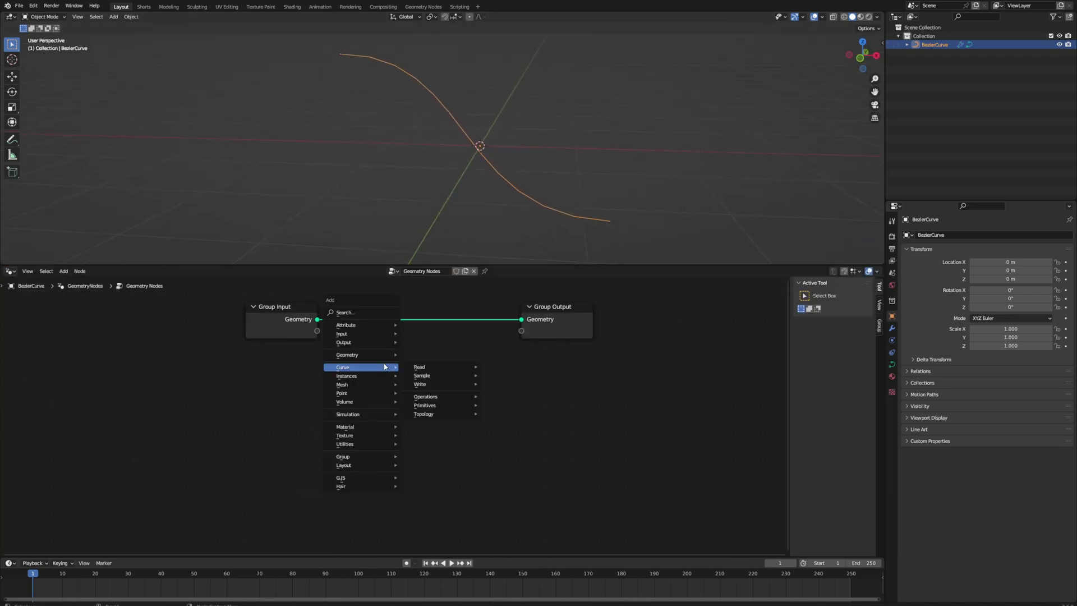
left_click(366, 313)
type("res")
key("Return")
left_click(364, 315)
left_click_drag(317, 331, 414, 336)
Add a Domain Size node set to Curve, fed by the resampled curve, and make room before Group Output.
key("Home")
key("shift+a")
type("domai")
key("Return")
left_click(418, 276)
middle_click_drag(414, 336, 414, 380)
left_click(449, 368)
left_click(447, 404)
left_click_drag(459, 400, 723, 401)
Add a Map Range node below the main node chain.
key("shift+a")
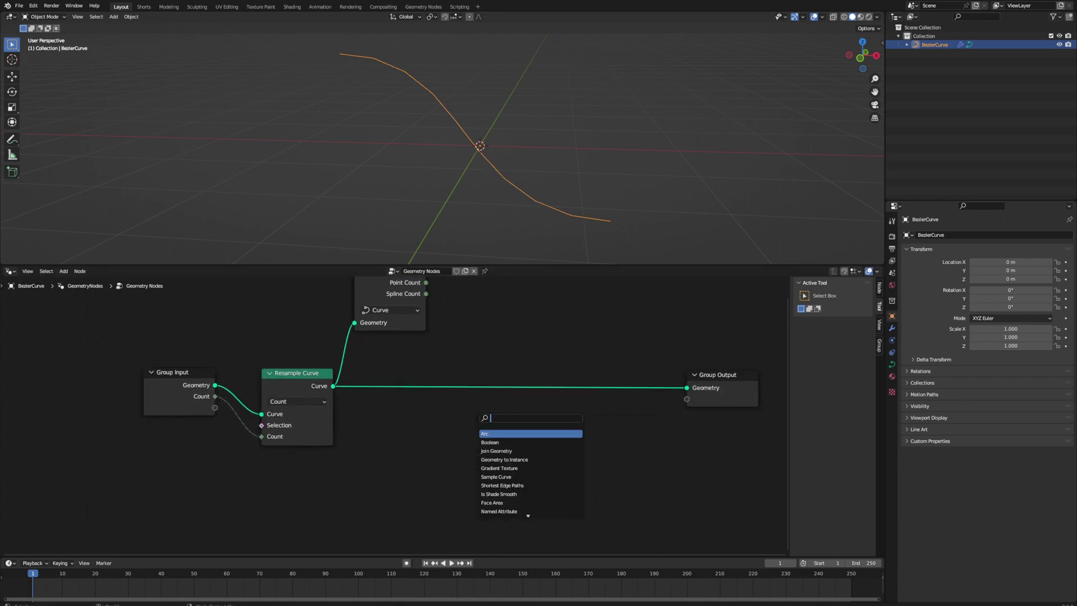
key("Return")
left_click(485, 418)
middle_click_drag(486, 418, 449, 362)
left_click_drag(450, 362, 459, 454)
Add a Math node set to Subtract with value 1.000, feed it the Domain Size's Point Count, and collapse it.
key("shift+a")
type("math")
key("Return")
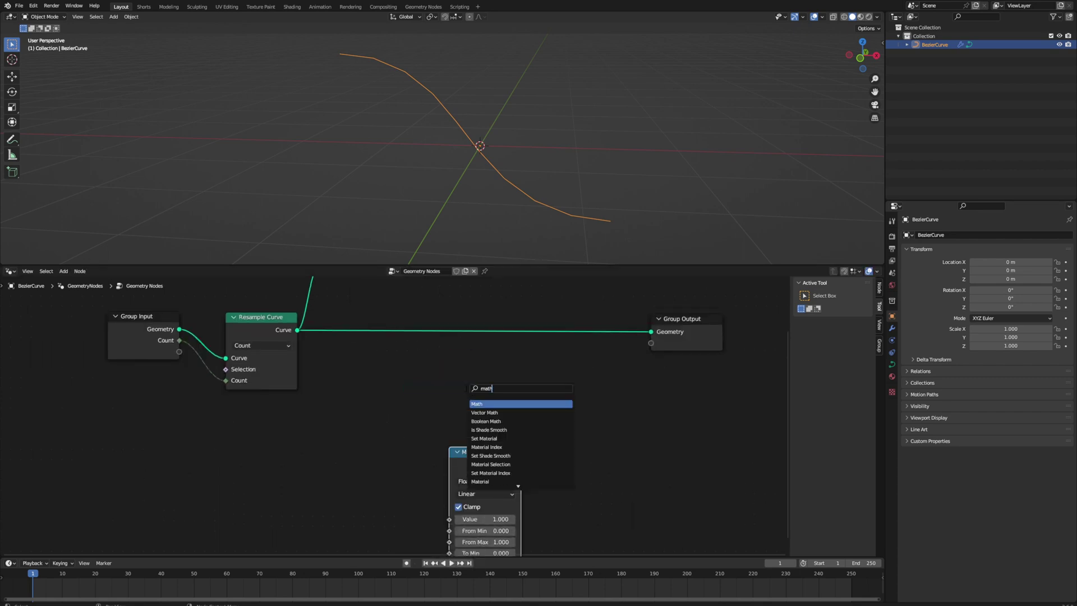
left_click(459, 368)
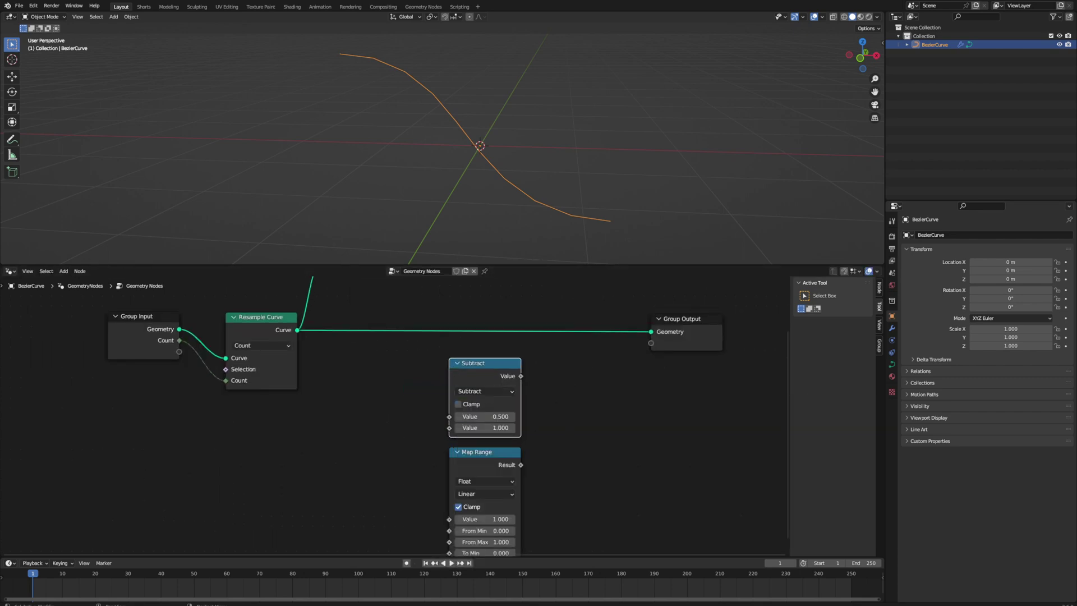
scroll(559, 377, "down", 2)
middle_click_drag(560, 377, 560, 436)
left_click_drag(416, 309, 467, 470)
middle_click_drag(517, 514, 498, 461)
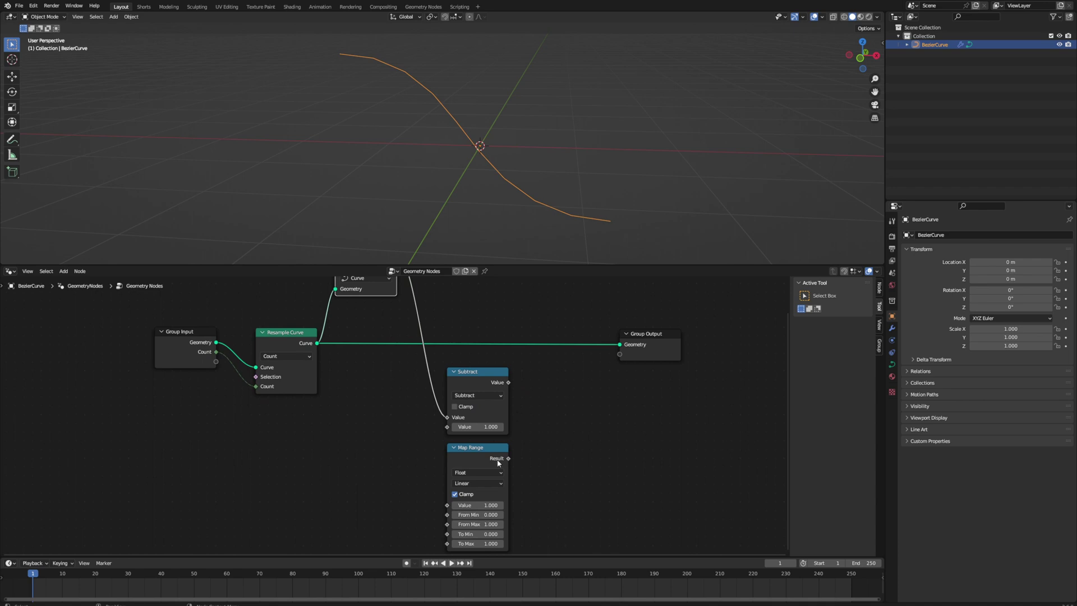
left_click(453, 372)
left_click_drag(492, 450, 494, 392)
Duplicate the Subtract node and set the copy to Divide.
left_click(492, 372)
key("shift+d")
left_click(608, 394)
left_click(570, 394)
left_click(584, 420)
key("d")
Add an Index node and connect it to the Divide node so the index is divided by the Subtract result.
key("shift+a")
type("index")
key("Return")
left_click(555, 387)
left_click_drag(637, 366, 497, 418)
mouse_move(555, 388)
left_mouse_down()
mouse_move(557, 416)
mouse_move(550, 389)
left_mouse_up()
left_click(573, 423)
Duplicate the Divide node, set the copy to Multiply, and set the Map Range's To Max to 6.283.
middle_click_drag(589, 431, 546, 419)
key("shift+d")
left_click(633, 450)
left_click(582, 409)
left_click(590, 434)
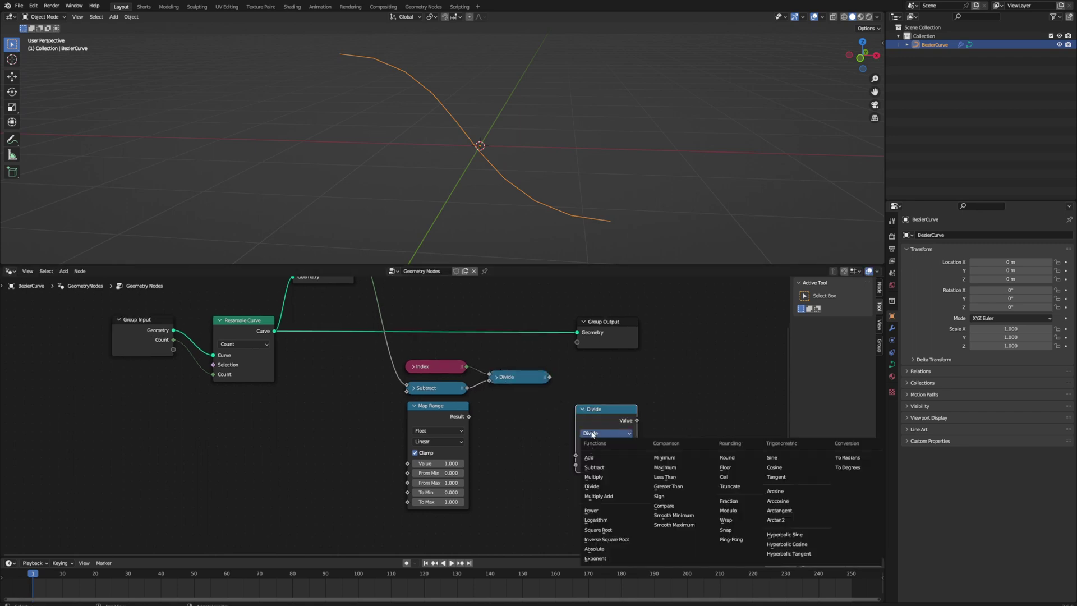
key("m")
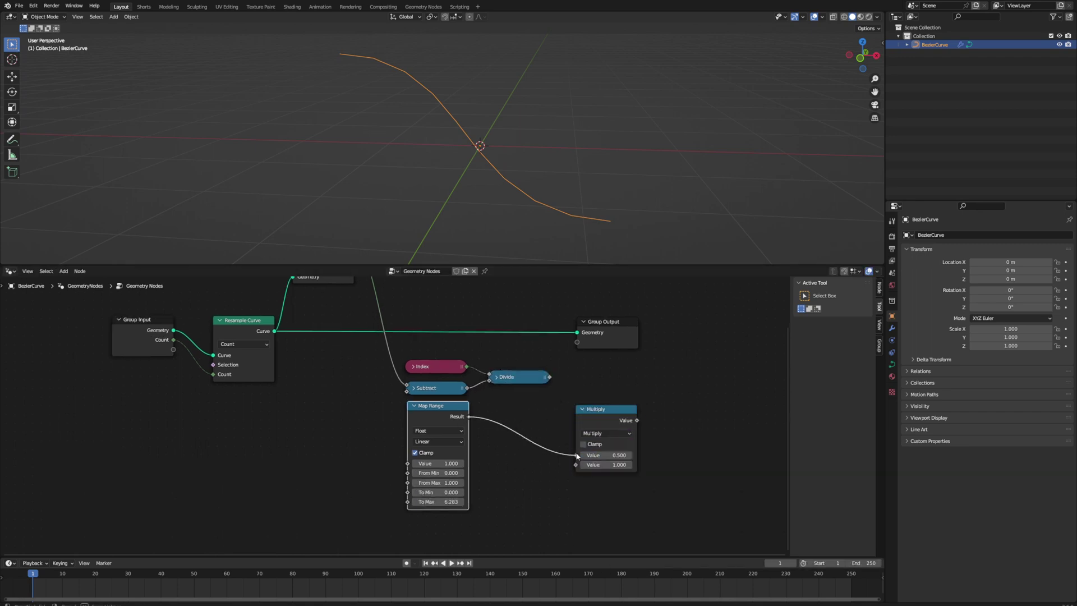
Feed the Divide and Map Range results into the Multiply node, and collapse Multiply and Map Range.
left_click_drag(576, 454, 576, 465)
left_click_drag(550, 377, 577, 455)
left_click(582, 409)
left_click_drag(597, 410, 589, 411)
left_click(414, 405)
left_click_drag(428, 406, 426, 411)
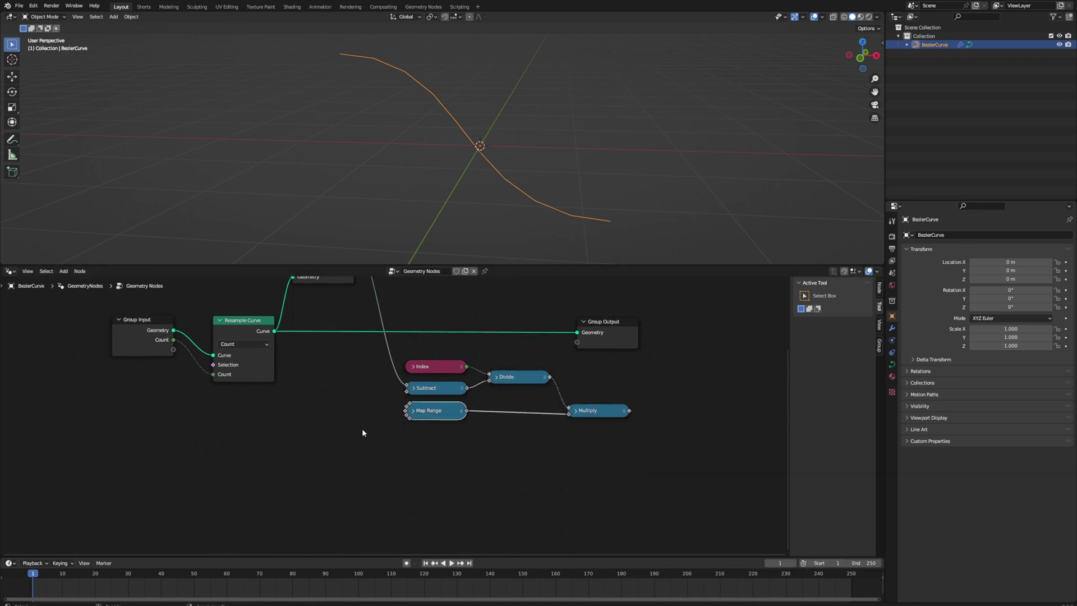
Expose the Map Range's value as a group input and name the inputs Rung Space and Rotation Density.
middle_click_drag(381, 411, 399, 453)
left_click_drag(427, 446, 191, 391)
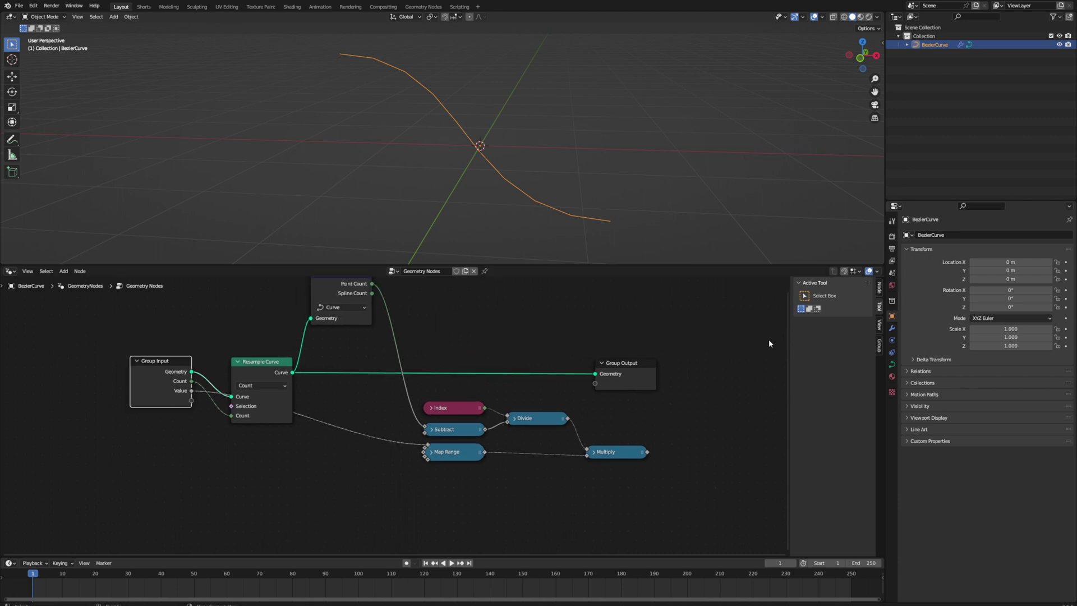
left_click(879, 345)
left_click(848, 371)
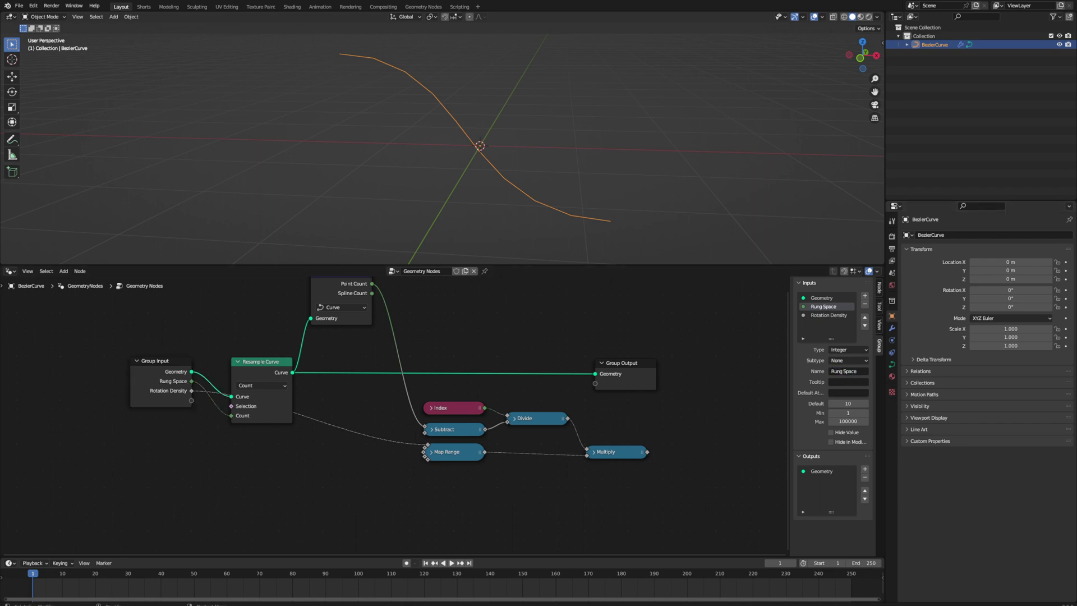
Duplicate the Multiply node as an Add node fed by Multiply, with its second value exposed as group input Rotation Offset.
middle_click_drag(605, 505, 566, 473)
left_click(578, 420)
key("shift+d")
left_click(654, 436)
left_click(631, 436)
left_click(654, 460)
left_click(643, 484)
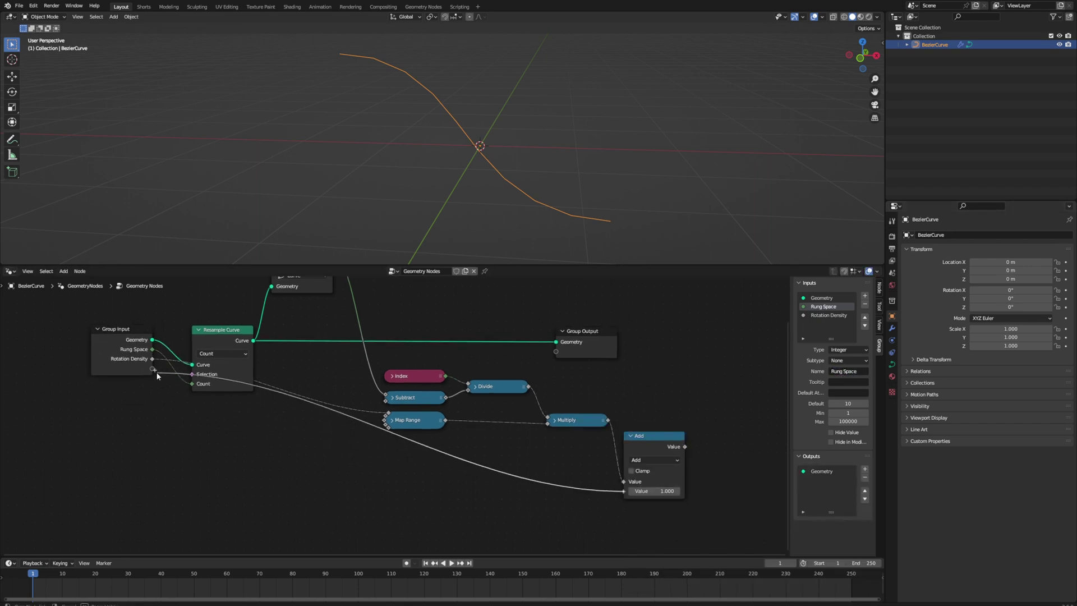
left_click_drag(154, 374, 152, 368)
left_click(848, 370)
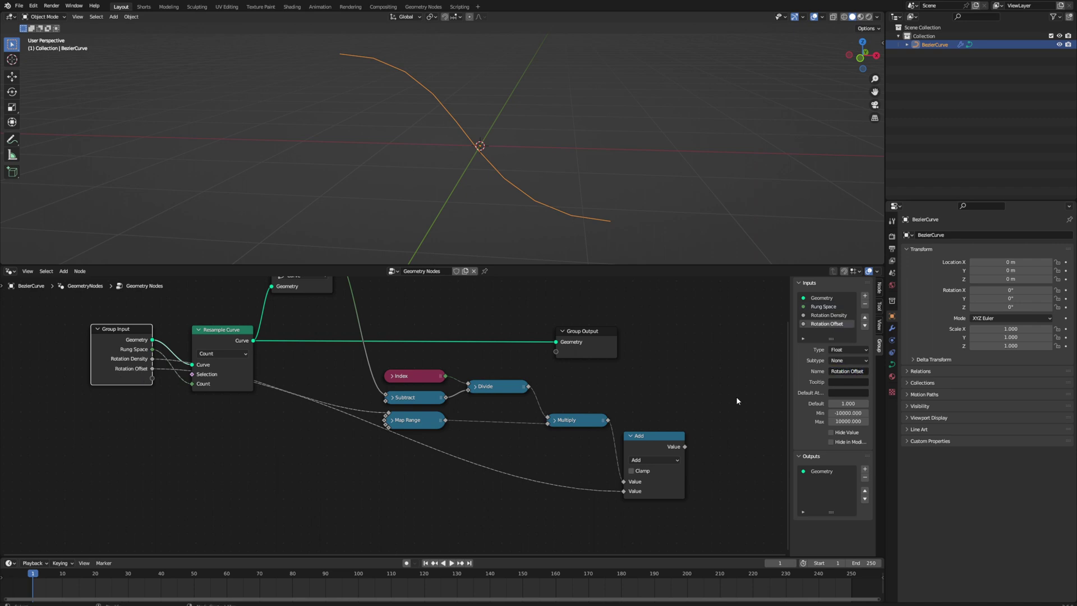
Group the Index and math nodes into a node group and connect the Add result to its Group Output.
left_click_drag(349, 366, 688, 473)
key("ctrl+g")
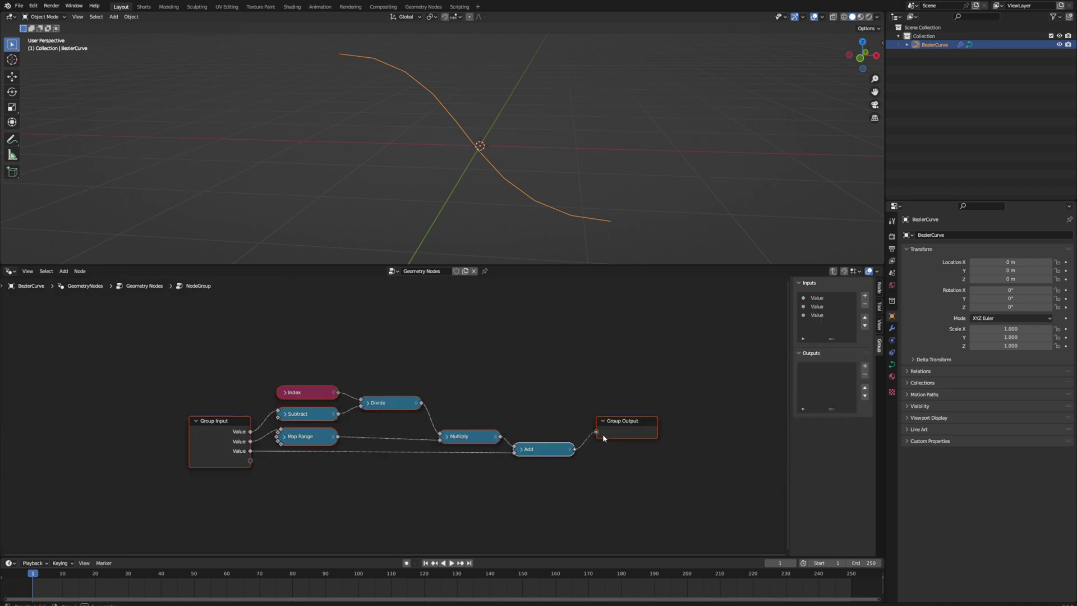
left_click_drag(602, 430, 600, 432)
Name the node group's inputs Point Count, Rotation Density and Rotation Offset.
left_click(219, 422)
left_click(827, 298)
left_click(843, 371)
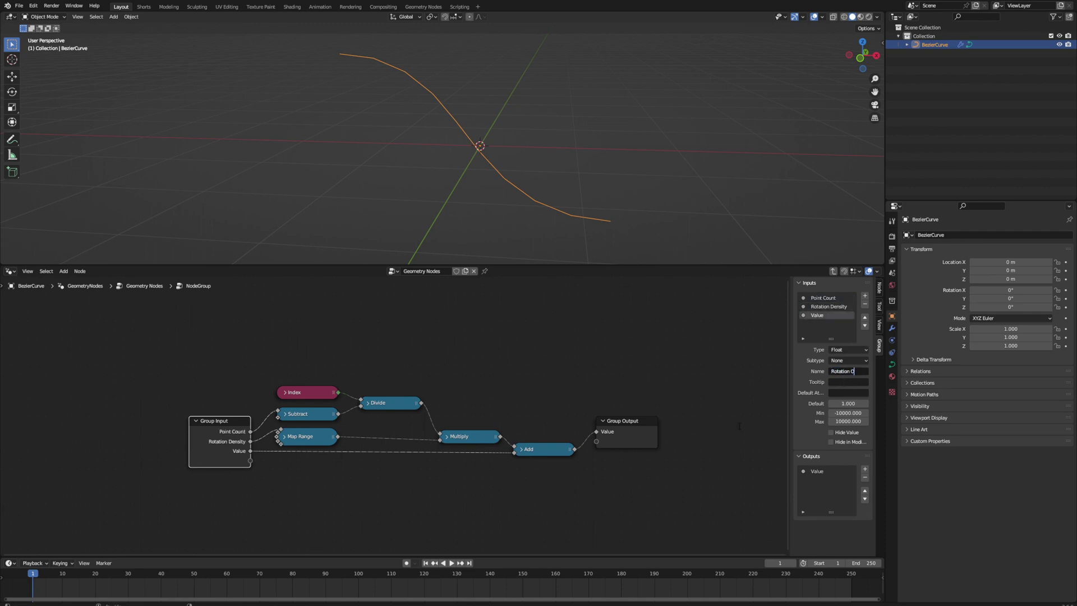
Tidy the Group Output node, leave the node group, and label the group node Set Tilt.
left_click(621, 420)
key("h")
left_click_drag(621, 422, 614, 448)
scroll(580, 443, "up", 1)
middle_click_drag(469, 469, 392, 440)
key("Tab")
left_click(879, 288)
double_click(846, 307)
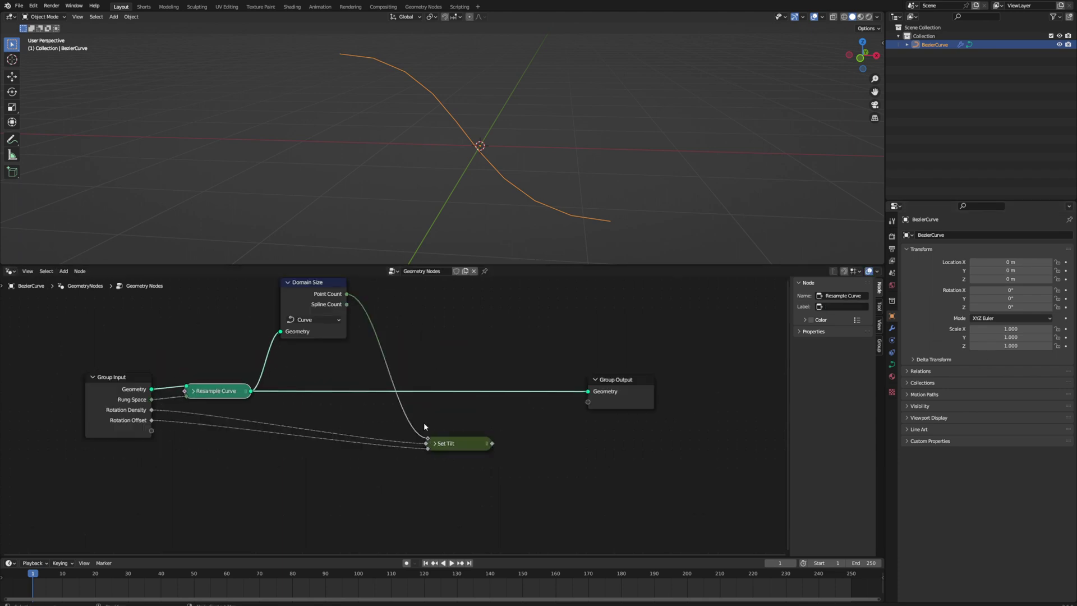
Collapse the Domain Size node and arrange it and the Set Tilt group close to Resample Curve.
key("h")
left_click_drag(314, 283, 277, 375)
left_click_drag(449, 443, 364, 421)
Insert a Set Curve Tilt node after Resample Curve, with its tilt driven by the Set Tilt group.
key("shift+a")
type("sset")
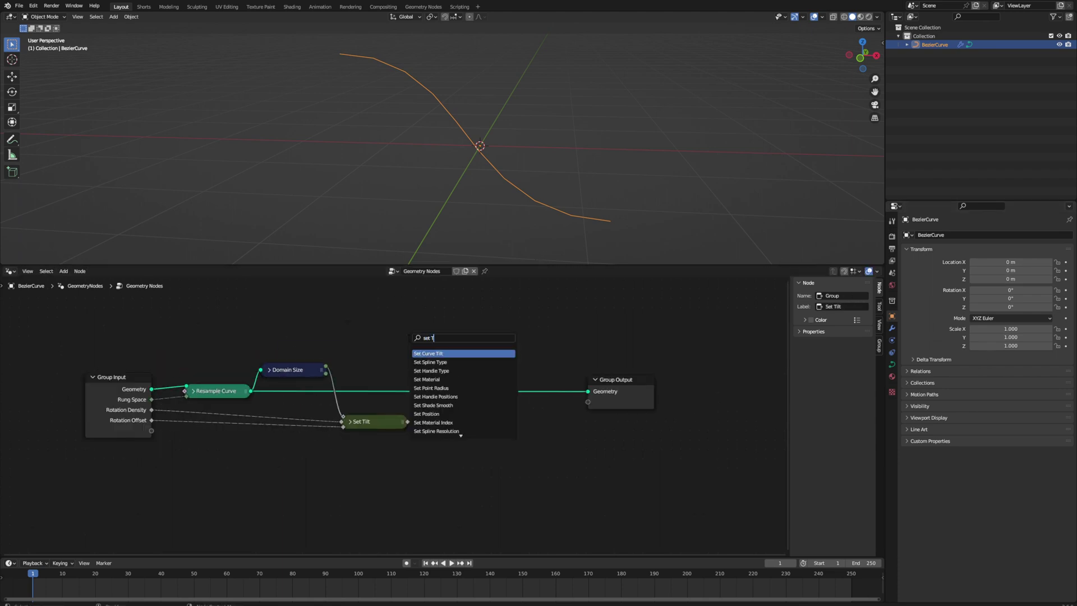
type(" T")
key("Return")
left_click(443, 393)
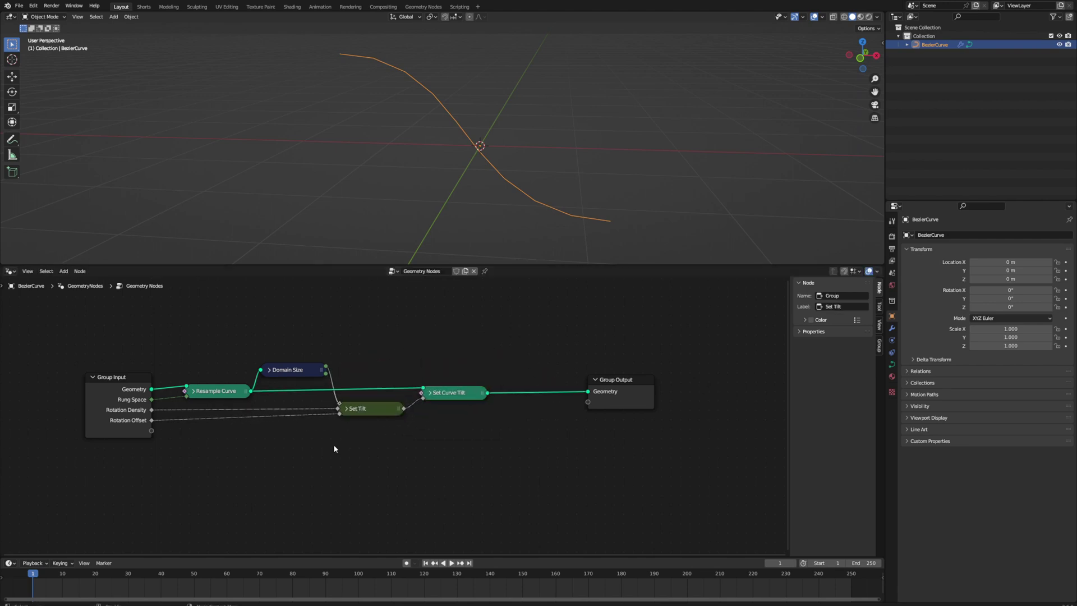
Add a Mesh Line node below the main node chain.
scroll(415, 418, "up", 1)
scroll(484, 415, "down", 1)
middle_click_drag(547, 434, 536, 380)
key("shift+a")
type("smesh l")
key("Return")
Insert an Instance on Points node before Group Output and connect the Mesh Line to its Instance input.
key("shift+a")
type("s")
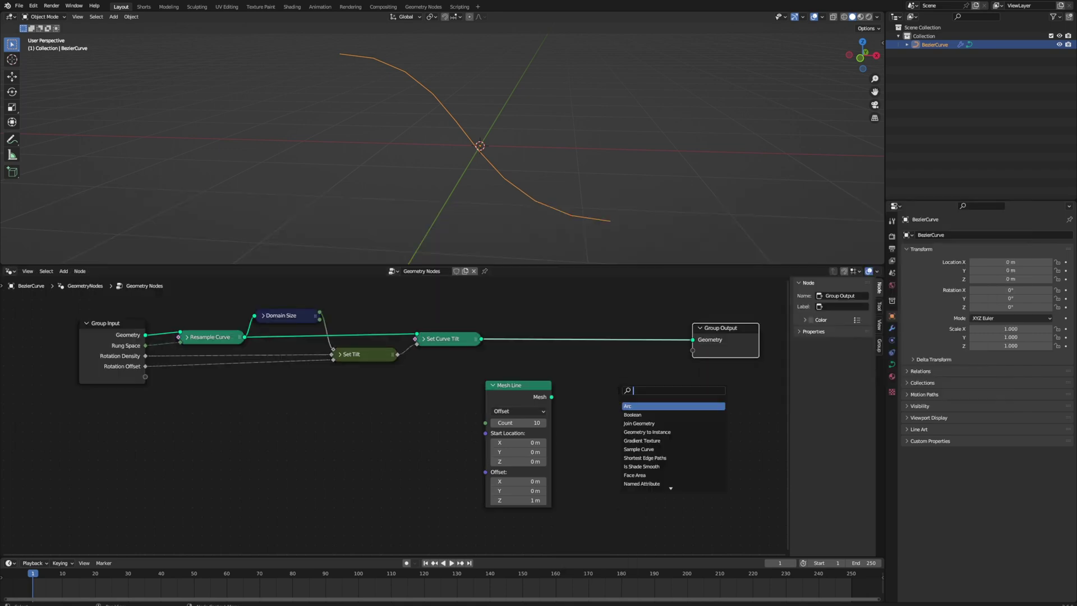
type("ins")
key("Return")
left_click(604, 322)
left_click_drag(551, 397, 590, 367)
Set the Mesh Line to End Points with Count 2, Start Location Z -0.5 m and End Location Z 0.5 m.
scroll(489, 107, "down", 4)
mouse_move(489, 104)
middle_mouse_down("shift")
mouse_move(487, 217)
mouse_move(495, 120)
middle_mouse_up("shift")
double_click(526, 423)
type("2")
key("Return")
left_click(526, 410)
left_click(522, 446)
scroll(483, 189, "up", 1)
type("0.5")
key("Tab")
key("Tab")
key("Tab")
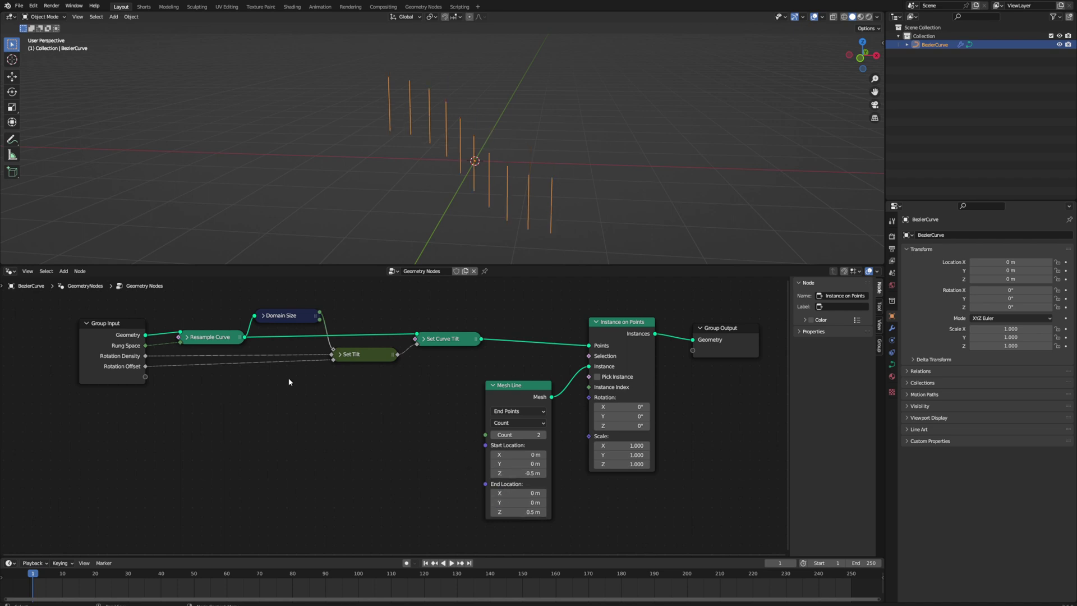
Add a Math node set to Multiply below the Set Tilt group.
middle_click_drag(290, 386, 340, 379)
key("shift+a")
left_click(314, 418)
type("math")
key("Return")
left_click(314, 418)
left_click(346, 440)
left_click(333, 486)
Expose the Multiply node's first value as a group input named Thickness.
middle_click_drag(209, 394, 287, 373)
scroll(286, 372, "up", 1)
left_click_drag(272, 346, 399, 446)
left_click(242, 343)
left_click(879, 345)
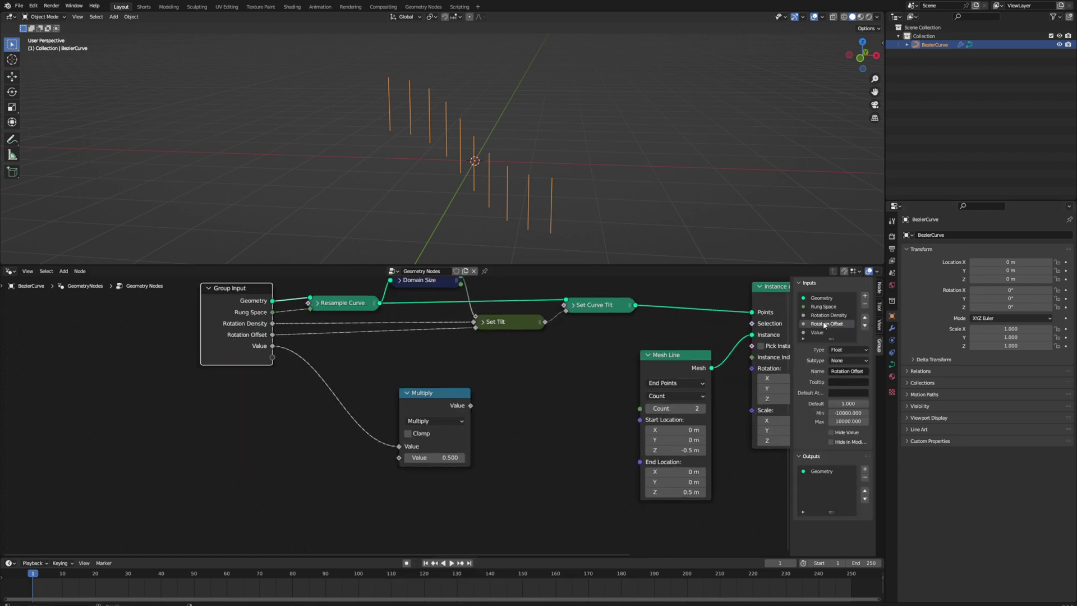
Duplicate the Multiply node, chain the copy after the first one, and collapse and arrange both.
key("shift+d")
mouse_move(419, 406)
left_mouse_down()
mouse_move(346, 377)
mouse_move(427, 416)
left_mouse_up()
left_click(446, 376)
left_click_drag(468, 456, 349, 371)
key("h")
left_click_drag(457, 363, 457, 355)
left_click_drag(359, 365, 359, 383)
Add a Combine XYZ node and feed the second Multiply result into its Z value.
key("shift+a")
type("scom")
key("Return")
left_click(520, 370)
middle_click_drag(495, 416, 465, 420)
left_click_drag(469, 360, 490, 404)
Connect the Combine XYZ node to the Mesh Line's Start Location, collapse it, and duplicate it below.
left_click_drag(562, 380, 610, 424)
key("h")
key("shift+d")
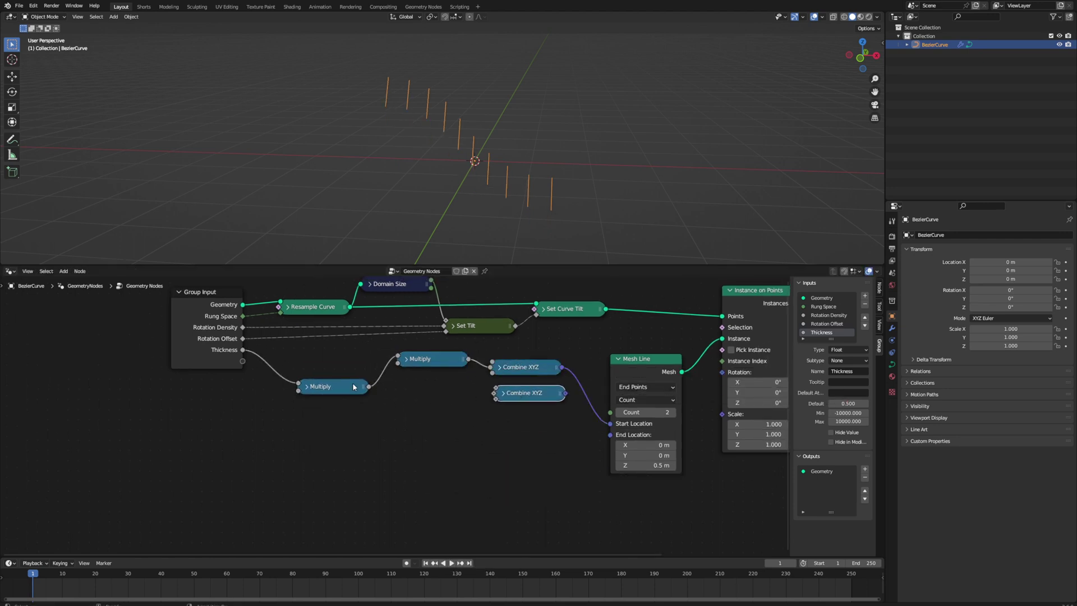
Feed the first Multiply result into the duplicated Combine XYZ's Z value and connect that node to the Mesh Line's End Location.
left_click_drag(368, 387, 493, 393)
left_click_drag(566, 393, 610, 434)
middle_click_drag(632, 362, 571, 357)
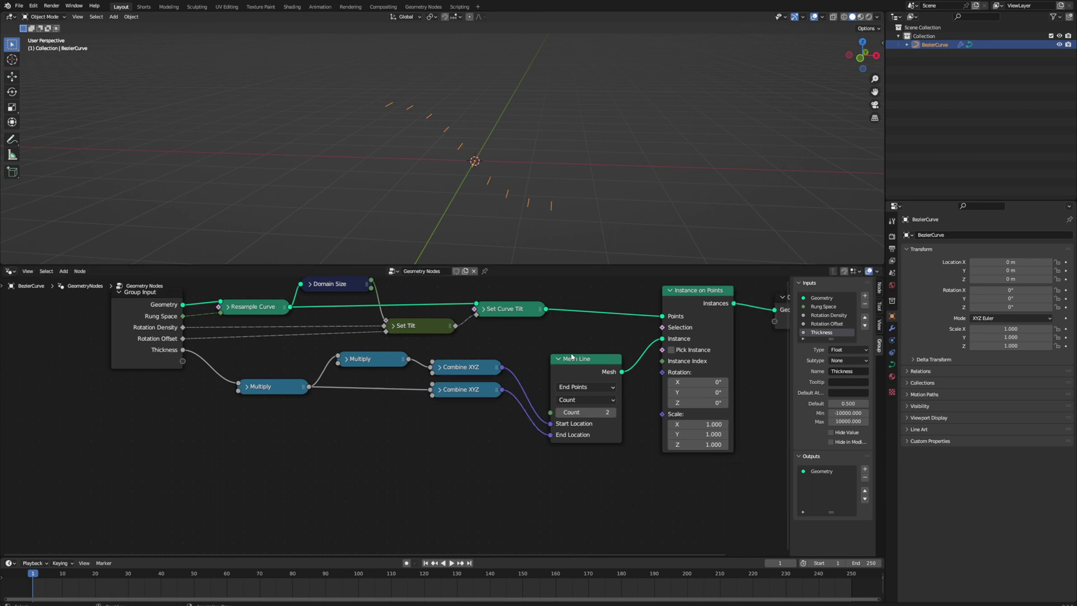
Collapse the Mesh Line node and arrange the Multiply, Combine XYZ, Mesh Line and Instance on Points nodes compactly.
key("h")
mouse_move(572, 357)
left_mouse_down()
mouse_move(540, 372)
mouse_move(556, 344)
left_mouse_up()
left_click_drag(267, 390, 248, 384)
left_click_drag(364, 361, 330, 360)
left_click_drag(419, 351, 460, 388)
left_click_drag(456, 372, 411, 368)
left_click_drag(567, 345, 498, 365)
left_click_drag(694, 291, 602, 281)
middle_click_drag(565, 379, 589, 344)
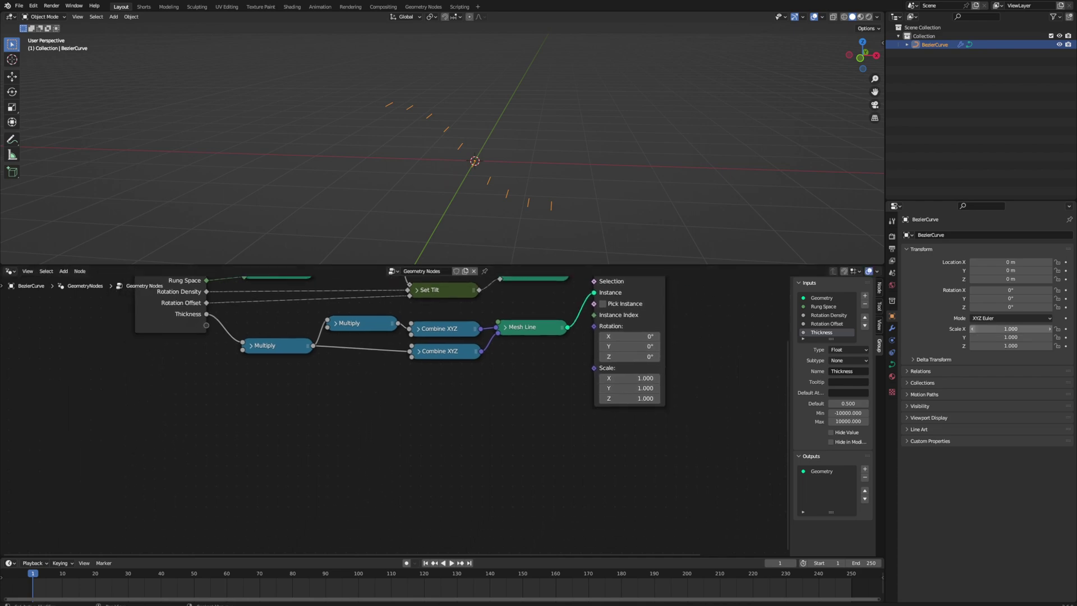
Add Curve Tangent and Align Euler to Vector nodes and connect the tangent to the Vector input.
key("shift+a")
type("scurve tan")
key("Return")
left_click(169, 433)
key("shift+a")
type("salign")
key("Return")
left_click(303, 414)
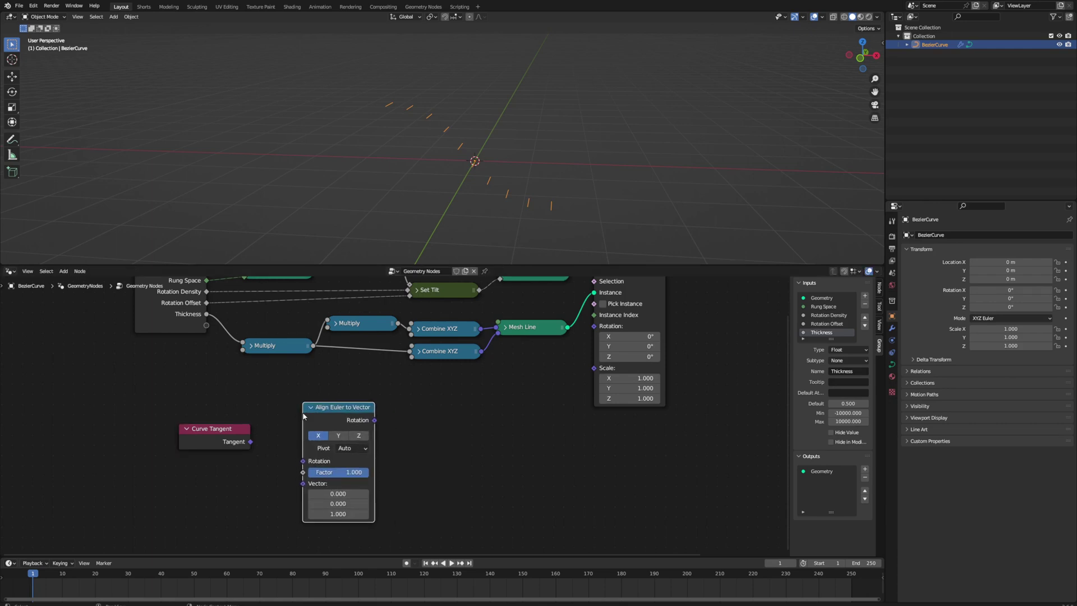
left_click_drag(250, 442, 303, 483)
Duplicate the Align Euler to Vector node, chain the copy after the first, and set its axis to Y and pivot to X.
left_click_drag(323, 417, 429, 453)
key("shift+d")
left_click(418, 405)
left_click(436, 422)
left_click(447, 434)
left_click(447, 446)
Add a Curve Tilt node below the second Align Euler to Vector node.
key("shift+a")
type("tilt")
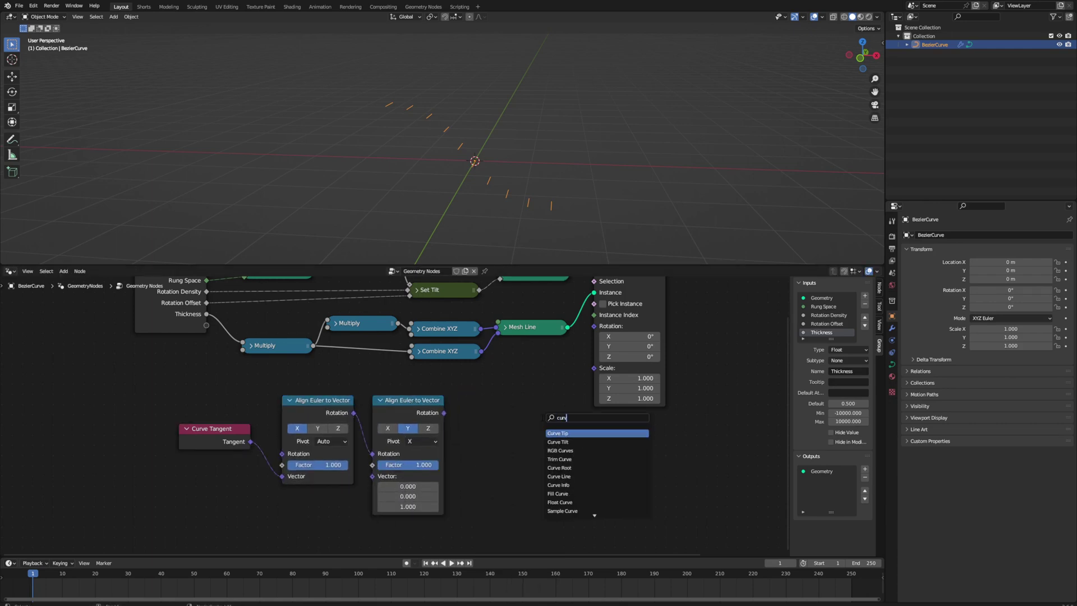
key("Return")
left_click(399, 488)
Add a Combine XYZ node beside Curve Tilt, with the tilt feeding its X value.
key("shift+a")
left_click_drag(398, 488, 475, 438)
type("com")
key("Return")
left_click(490, 413)
left_click_drag(494, 422, 463, 495)
Collapse the Combine XYZ, Curve Tilt, Curve Tangent and Align Euler to Vector nodes and group them closer together.
key("h")
left_click(392, 486)
key("h")
left_click(202, 388)
key("h")
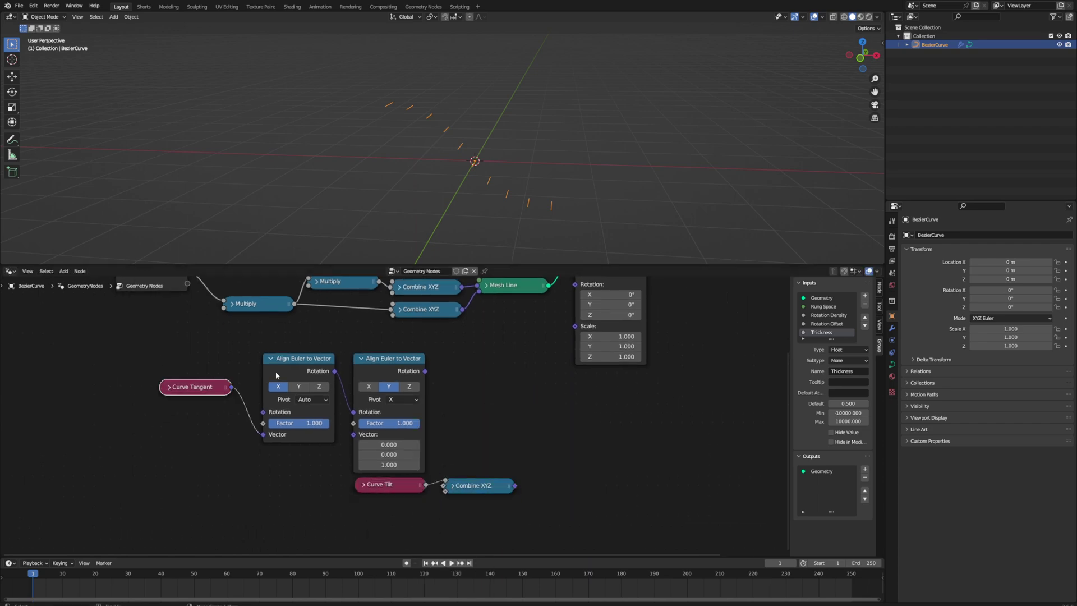
left_click(283, 359)
key("h")
left_click_drag(359, 457, 475, 489)
left_click_drag(476, 486, 456, 444)
Add a Rotate Euler node after the alignment and tilt nodes and position it beside them.
key("shift+a")
type("rot")
key("Return")
left_click(473, 380)
left_click(465, 378)
left_click_drag(488, 379, 453, 392)
middle_click_drag(486, 377, 553, 421)
Turn the rotation nodes into a node group with a single Rotation output and no Group Input node inside.
left_click_drag(248, 406, 551, 484)
key("ctrl+g")
left_click(197, 422)
key("x")
left_click(636, 431)
left_click_drag(598, 418, 631, 418)
key("h")
key("Tab")
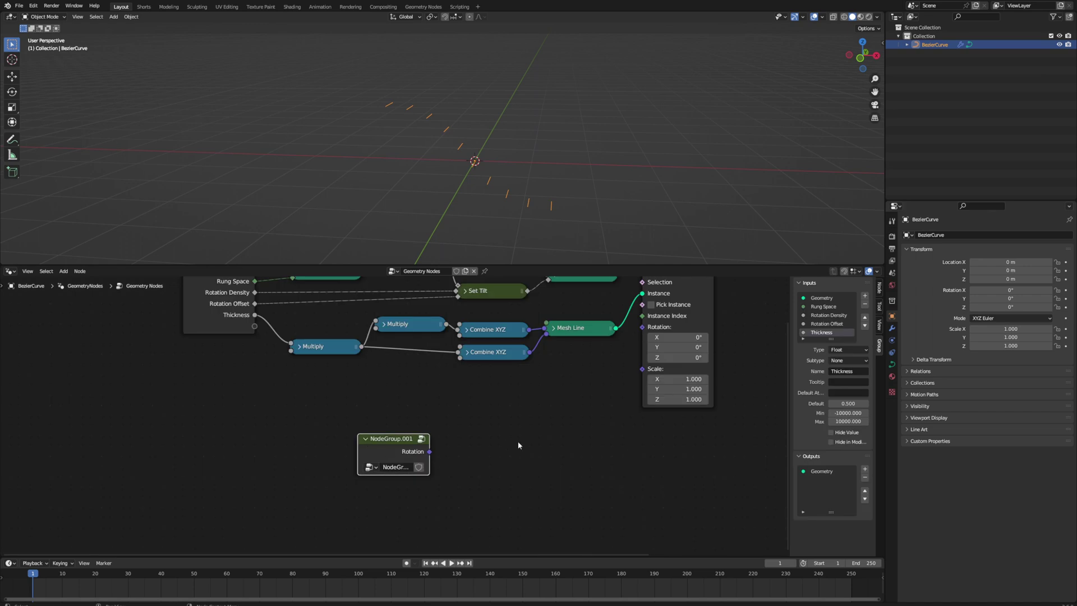
Label the new node group Set Rotation and collapse it.
left_click(880, 289)
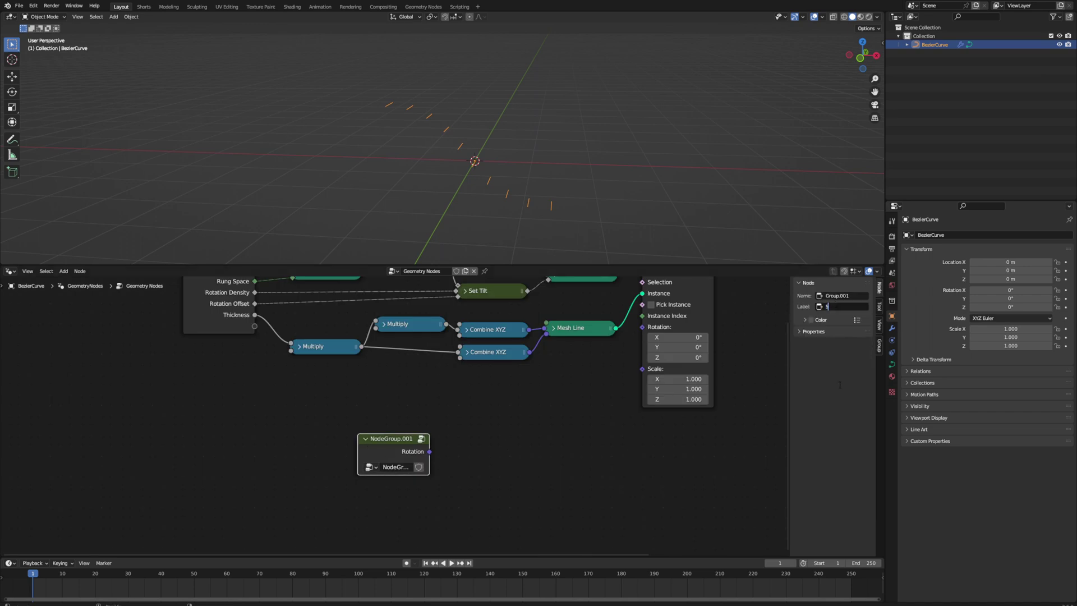
type("n")
key("Return")
key("h")
Connect Set Rotation to the Rotation input of Instance on Points and place the group below Mesh Line.
left_click_drag(430, 440, 642, 327)
left_click_drag(396, 440, 582, 358)
middle_click_drag(606, 337, 537, 418)
left_click_drag(605, 352, 611, 381)
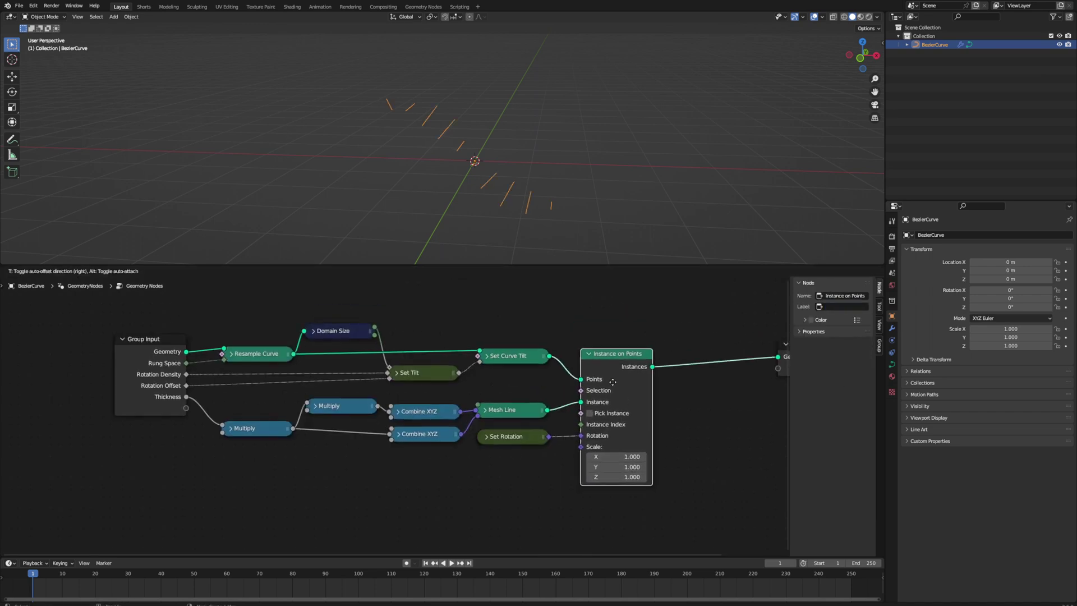
left_click(588, 322)
Insert a collapsed Realize Instances node after Instance on Points and move the Group Output farther along to make room.
mouse_move(441, 147)
middle_mouse_down()
mouse_move(351, 131)
mouse_move(593, 175)
mouse_move(476, 142)
mouse_move(437, 145)
middle_mouse_up()
middle_click_drag(697, 362, 511, 358)
middle_click_drag(552, 399, 485, 371)
key("shift+a")
type("s")
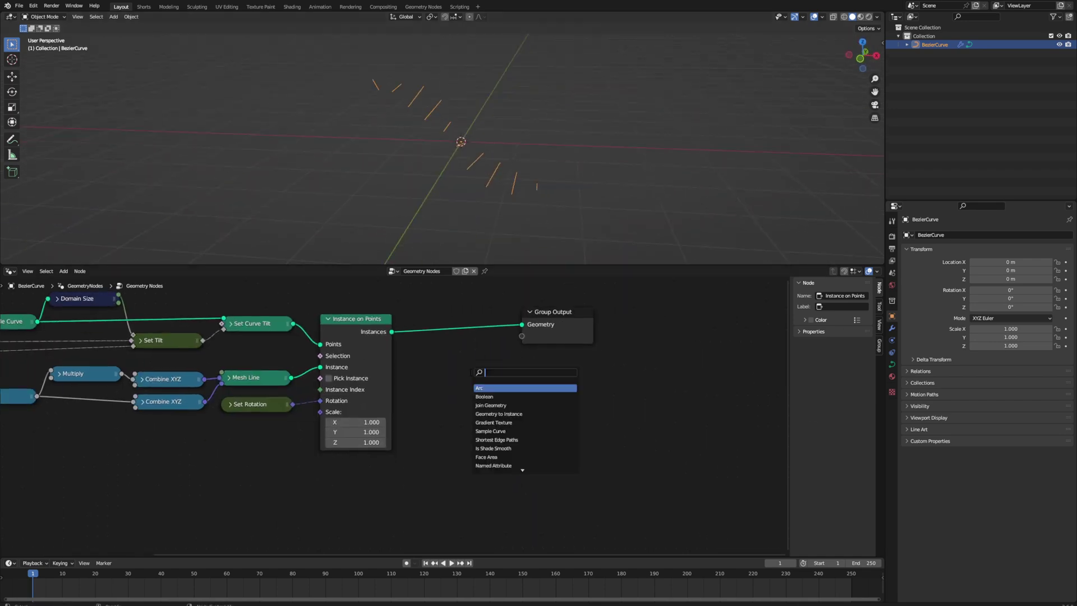
type("rea")
key("Return")
left_click(457, 330)
key("h")
middle_click_drag(561, 359, 452, 359)
left_click_drag(461, 326, 582, 326)
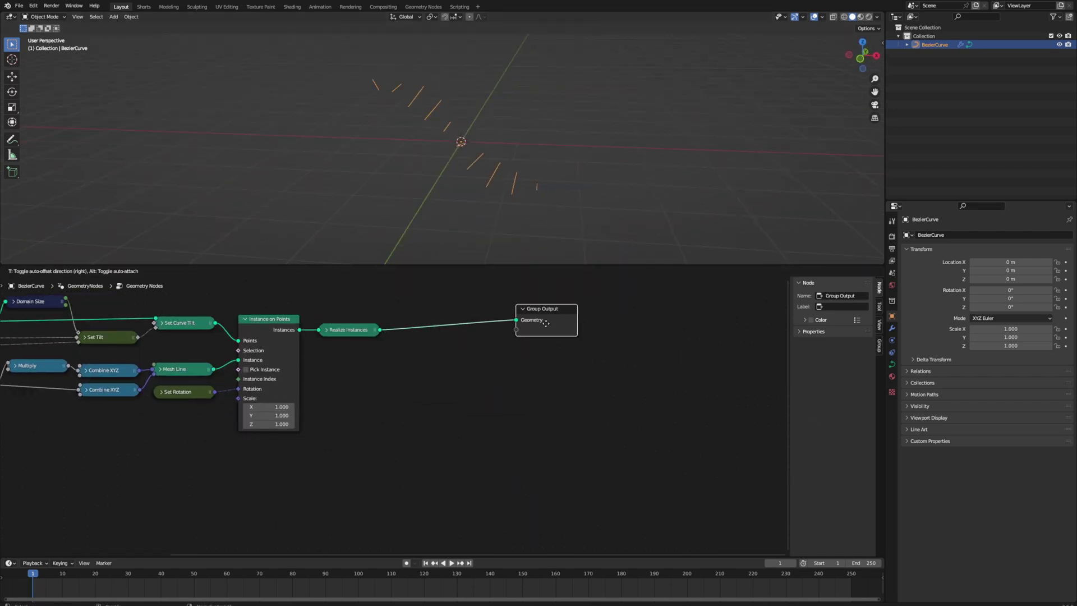
middle_click_drag(498, 291, 483, 356)
Add an Index node and a Math node set to Modulo above the main node chain.
key("shift+a")
key("s")
left_click(336, 344)
key("shift+a")
key("s")
scroll(418, 339, "up", 4)
left_click(435, 326)
left_click(590, 430)
Feed Index into the Modulo node, set its second value to 2, and collapse it.
middle_click_drag(568, 351, 543, 391)
left_click_drag(330, 371, 355, 395)
double_click(397, 407)
type("2h")
left_click_drag(401, 335, 392, 358)
Add a Compare node near the Modulo node.
key("shift+a")
type("scom")
key("Return")
left_click(535, 336)
middle_click_drag(508, 337, 475, 415)
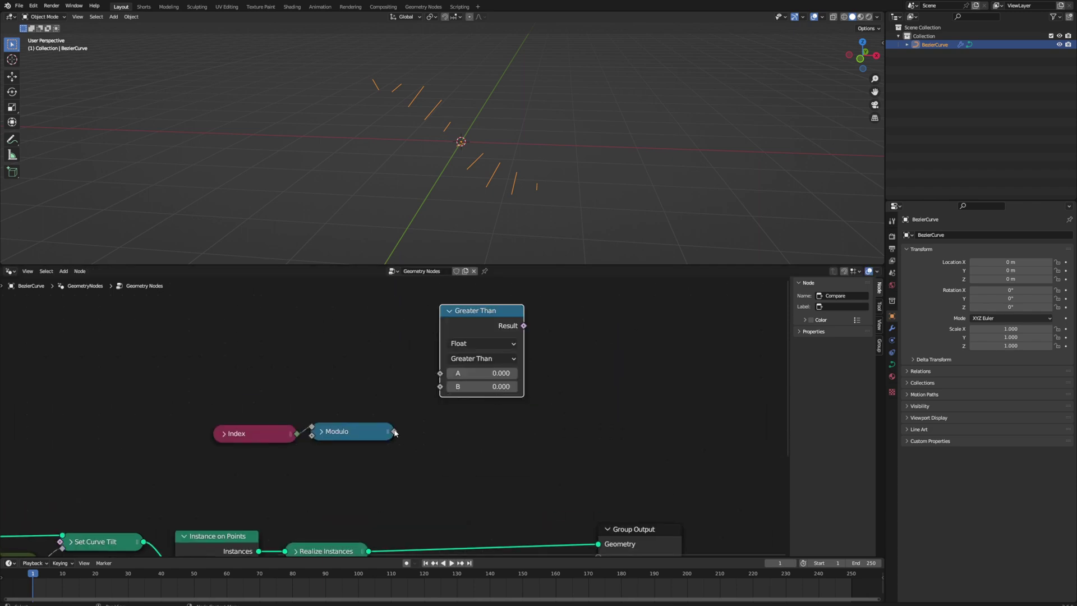
Set the Compare node to Integer and Equal, connect the Modulo result to its A input, and collapse it.
left_click(481, 342)
left_click(480, 369)
left_click(481, 358)
left_click_drag(395, 431, 440, 373)
key("h")
Duplicate the Compare node as Not Equal, feed it from Modulo, and stack the two collapsed comparisons.
key("shift+d")
left_click(458, 411)
left_click_drag(394, 432, 447, 468)
key("h")
left_click_drag(471, 406, 458, 436)
left_click_drag(465, 313, 446, 418)
middle_click_drag(562, 398, 547, 358)
Add a Delete Geometry node after the two comparison nodes.
key("shift+a")
type("sdel")
key("Return")
left_click(539, 359)
middle_click_drag(507, 427, 510, 396)
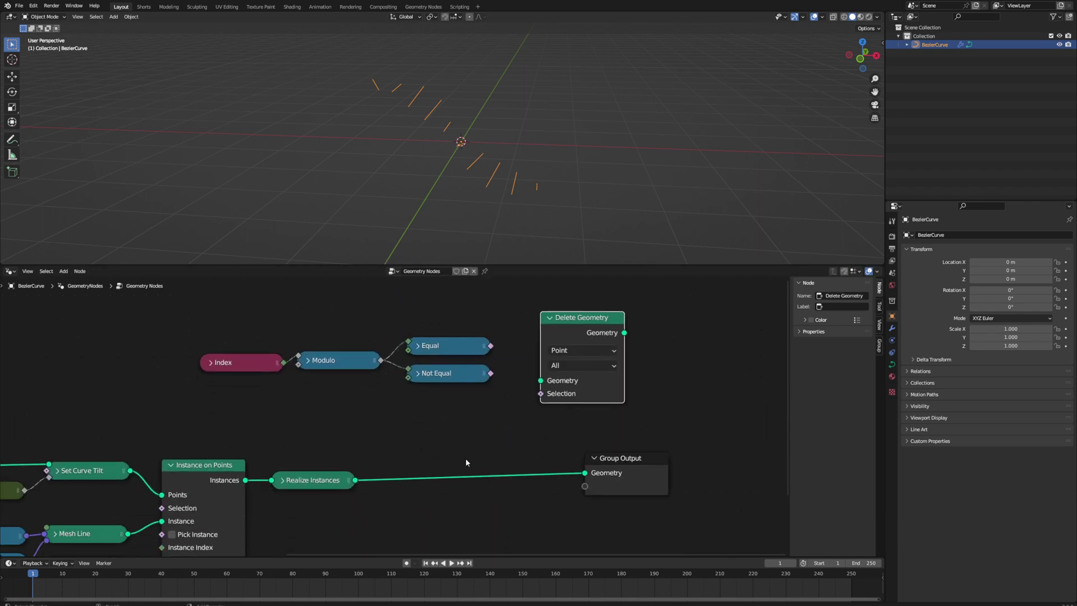
Connect the realized instances to Delete Geometry, use the Equal result as its Selection, and collapse it.
right_click_drag(466, 460, 463, 492, "shift")
left_click_drag(465, 478, 540, 381)
left_click_drag(491, 346, 540, 394)
key("h")
Duplicate Delete Geometry, feed both copies through a shared reroute, and connect Not Equal to the copy's Selection.
key("shift+d")
left_click(551, 375)
right_click_drag(521, 361, 498, 341, "shift")
left_click_drag(534, 375, 534, 368)
left_click_drag(480, 348, 529, 374)
left_click_drag(533, 338, 529, 345)
left_click(643, 357)
middle_click_drag(645, 355, 650, 319)
Remove the extra reroute on the Realize Instances link and reposition the index-based deletion nodes and the Group Output.
left_click_drag(427, 422, 462, 462)
key("g")
left_click(433, 442)
left_click_drag(330, 443, 559, 435)
key("ctrl+x")
left_click_drag(171, 297, 541, 369)
key("g")
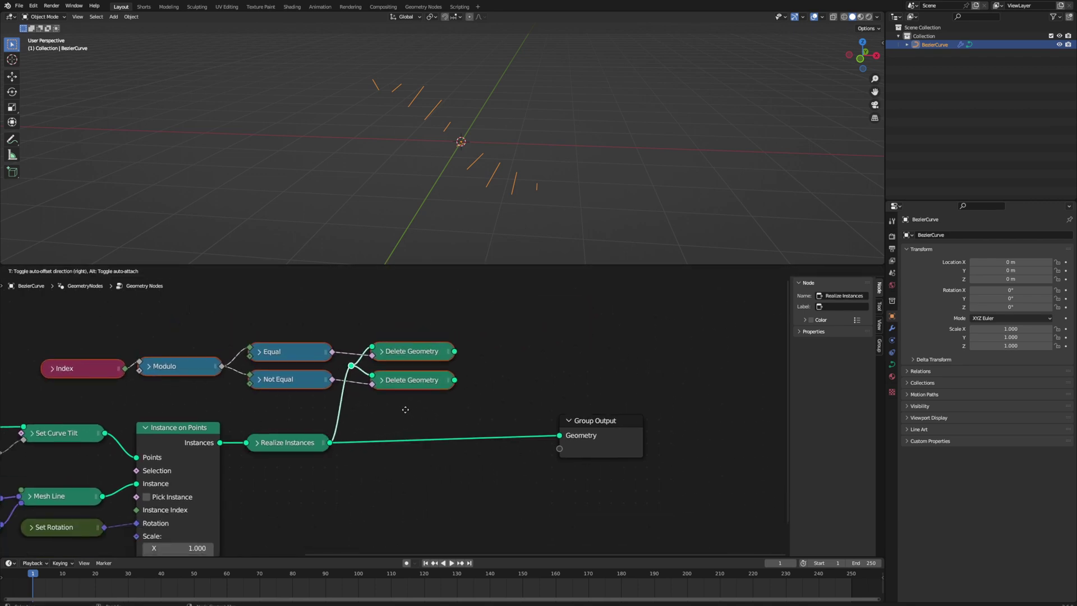
left_click(405, 409)
left_click_drag(600, 421, 600, 431)
left_click(594, 488)
middle_click_drag(594, 488, 540, 445)
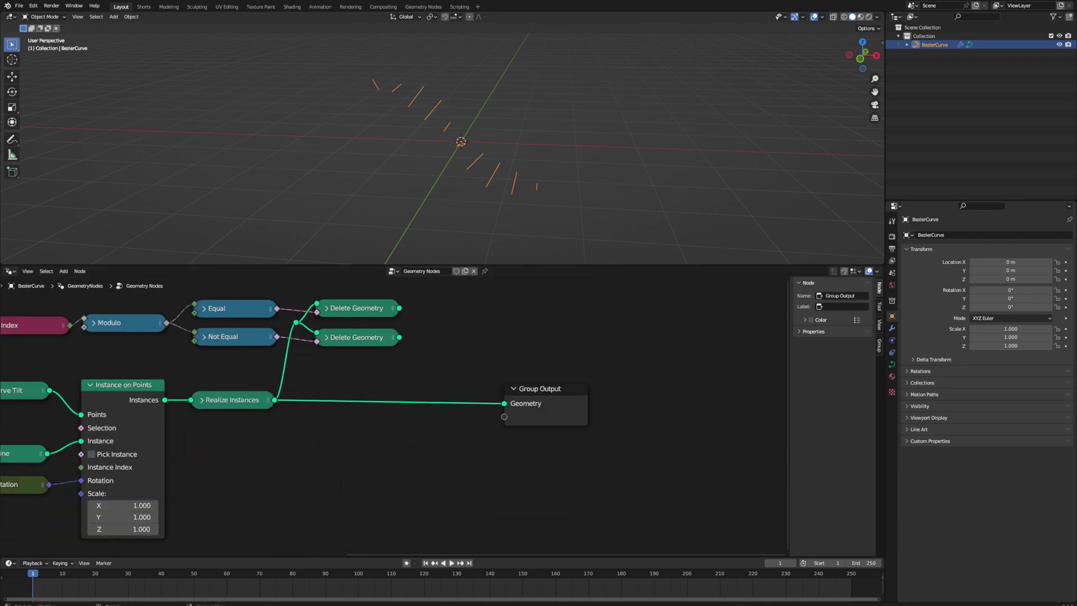
Add a second Mesh Line node above the Delete Geometry nodes and drive its Count from the Domain Size node.
scroll(533, 337, "down", 1)
middle_click_drag(450, 340, 499, 359)
key("shift+a")
type("mesh line")
left_click(476, 306)
middle_click_drag(336, 359, 508, 346)
left_click_drag(159, 387, 644, 315)
middle_click_drag(641, 334, 457, 363)
left_click_drag(479, 296, 440, 329)
left_click(437, 326)
Add a Sample Index node beside the second Mesh Line and feed its Geometry from the Equal branch's Delete Geometry node.
key("shift+a")
type("tr")
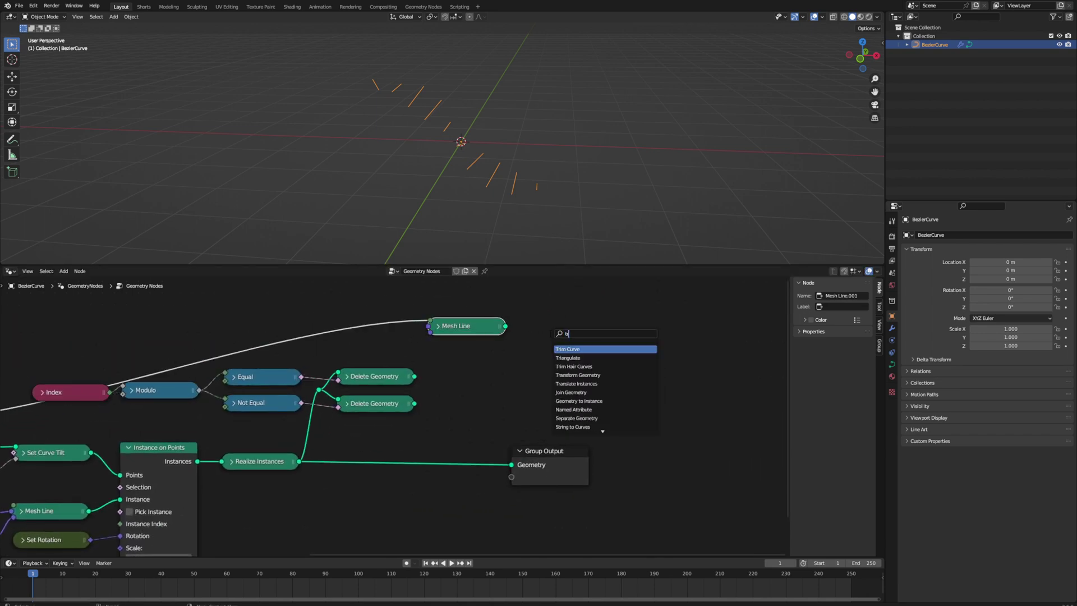
type("ans")
key("BackSpace")
key("BackSpace")
key("BackSpace")
key("BackSpace")
key("BackSpace")
type("samp")
left_click(603, 358)
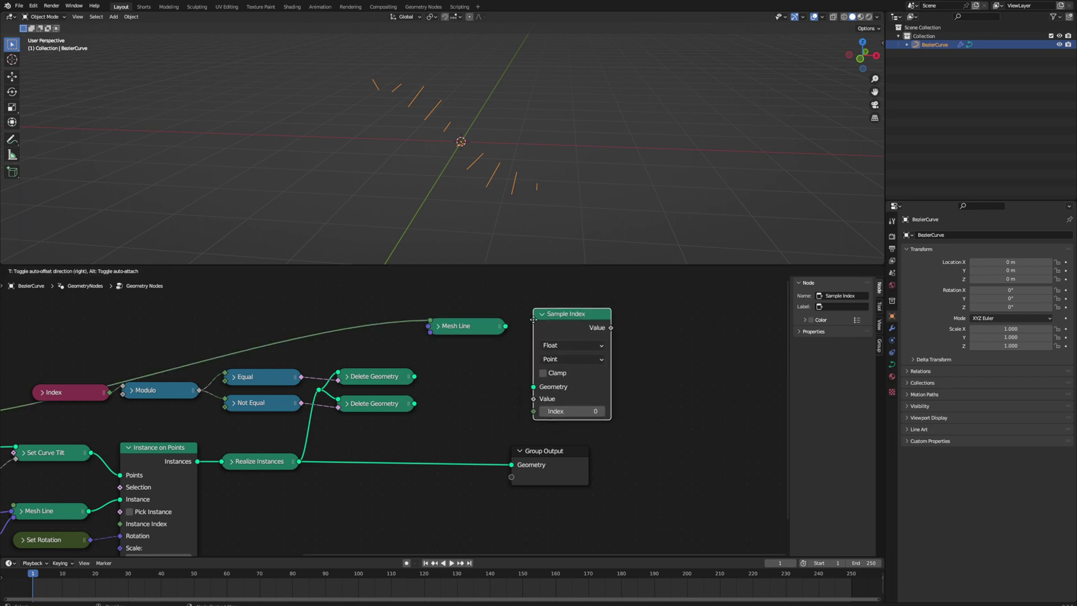
left_click(636, 366)
left_click(638, 385)
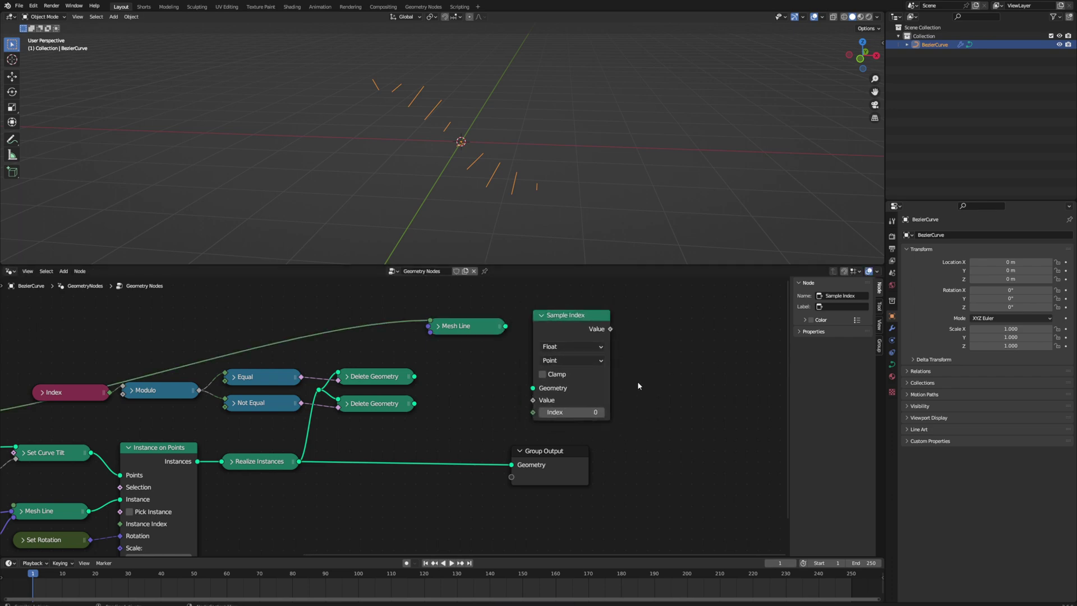
left_click_drag(496, 377, 533, 389)
left_click_drag(572, 315, 699, 295)
Set the Sample Index data type to Vector and add a collapsed Position node.
middle_click_drag(645, 331, 501, 364)
key("shift+a")
type("pos")
key("Return")
left_click(553, 360)
left_click(528, 381)
key("h")
Add a collapsed Index node, and connect Position and Index to Sample Index's Value and Index inputs.
key("shift+a")
type("ind")
left_click(397, 332)
key("h")
left_click_drag(458, 332, 515, 425)
left_click_drag(426, 333, 428, 385)
left_click_drag(424, 313, 427, 324)
Collapse the Sample Index node and arrange it compactly with the Position and Index nodes.
middle_click_drag(369, 362, 321, 337)
left_click(476, 305)
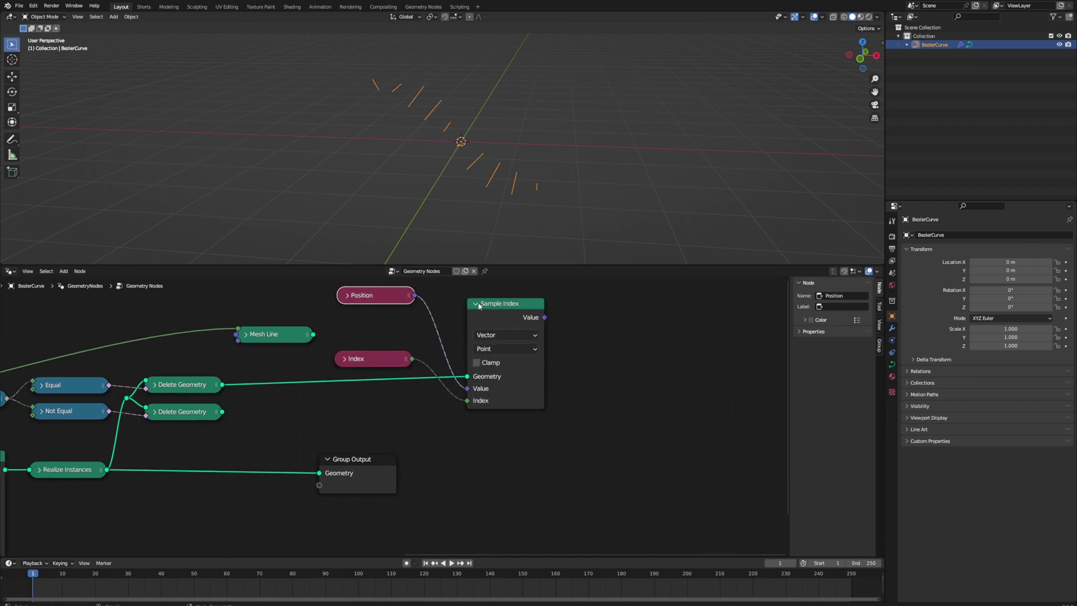
left_click_drag(499, 303, 466, 327)
left_click_drag(376, 295, 377, 311)
left_click_drag(373, 359, 376, 339)
Add a Set Position node that moves the second Mesh Line to the sampled positions, and connect it to the Group Output.
key("shift+a")
type("set pos")
left_click_drag(510, 327, 550, 374)
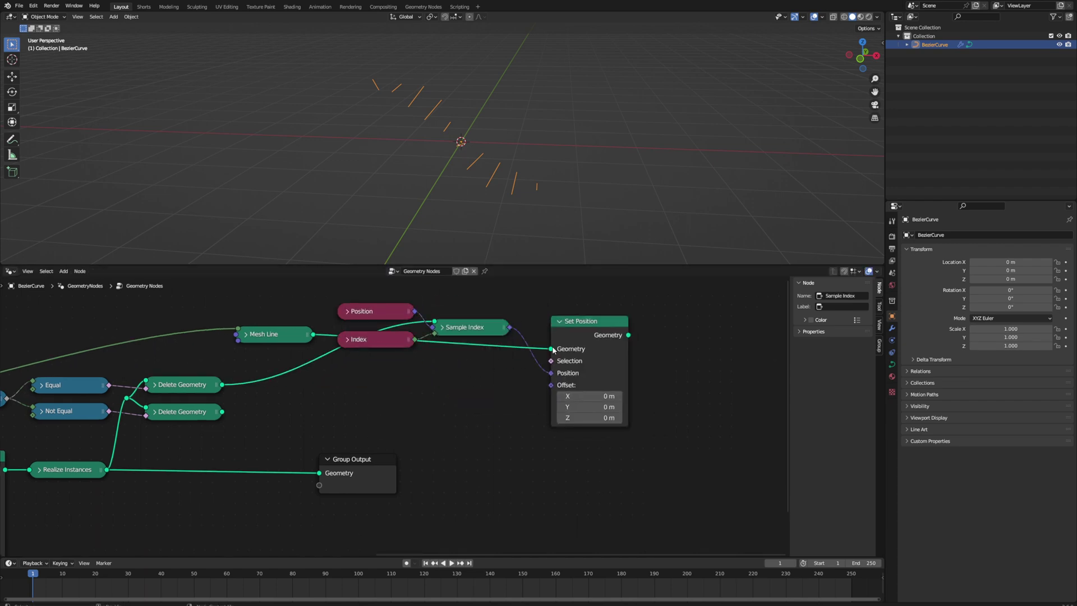
left_click_drag(359, 460, 742, 462)
left_click_drag(628, 334, 704, 476)
Collapse Set Position, add a reroute on the Delete Geometry link, and reposition the second Mesh Line.
middle_click_drag(598, 162, 516, 156)
key("h")
left_click_drag(570, 327, 563, 345)
middle_click_drag(563, 345, 595, 360)
right_click_drag(348, 364, 349, 387, "shift")
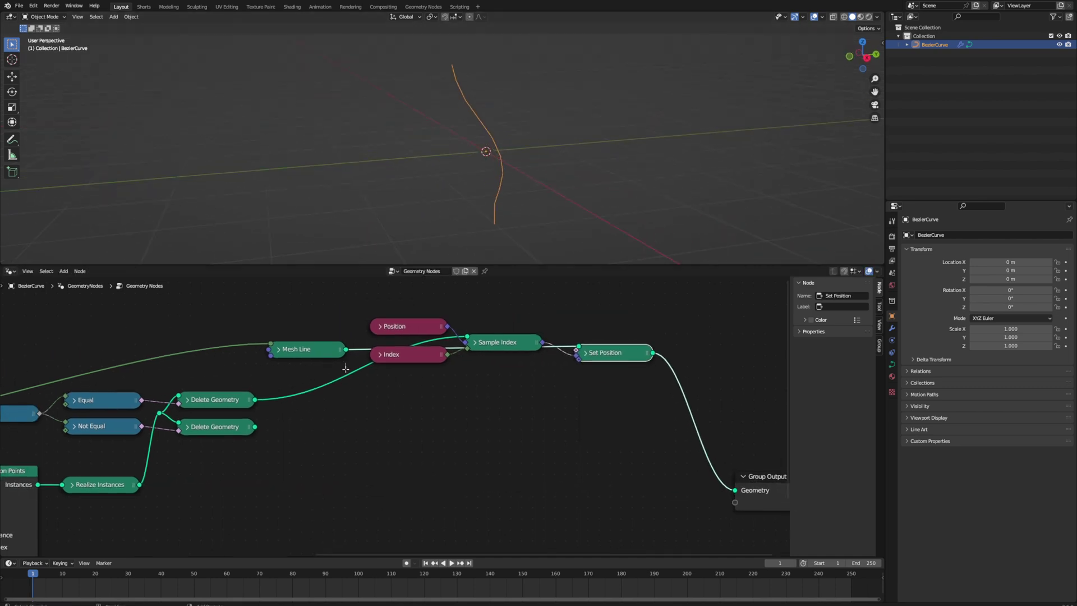
left_click_drag(320, 351, 288, 342)
Group the Position, Index, Sample Index and Set Position nodes, naming the group inputs Source Geometry and Target Geometry.
middle_click_drag(365, 308, 339, 308)
left_click_drag(339, 308, 580, 375)
key("ctrl+g")
scroll(354, 399, "up", 2)
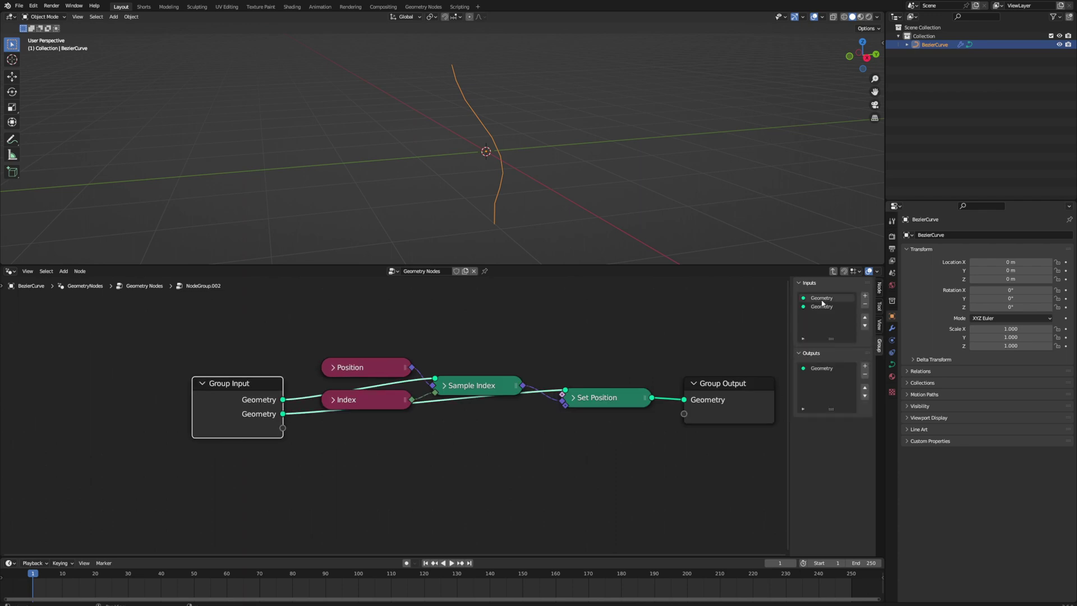
left_click(822, 299)
left_click(735, 487)
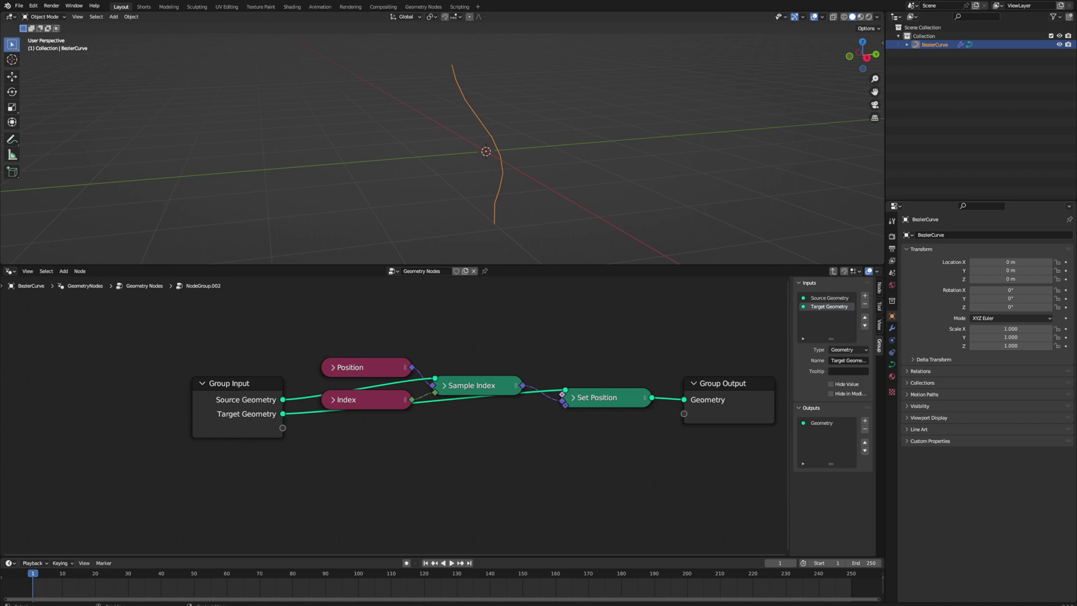
Add a reroute to the group's input links and rearrange the Position, Index and Sample Index nodes around it.
middle_click_drag(452, 465, 432, 436)
right_click_drag(286, 354, 288, 376, "shift")
key("g")
left_click(294, 361)
left_click_drag(268, 328, 449, 386)
key("g")
left_click(456, 365)
left_click_drag(343, 345, 342, 342)
left_click(450, 385)
Align Set Position with the collapsed Group Output inside the group, and return to the main node tree.
left_click_drag(577, 368, 568, 392)
left_click(694, 354)
key("h")
left_click_drag(694, 354, 678, 392)
middle_click_drag(521, 309, 501, 347)
key("Tab")
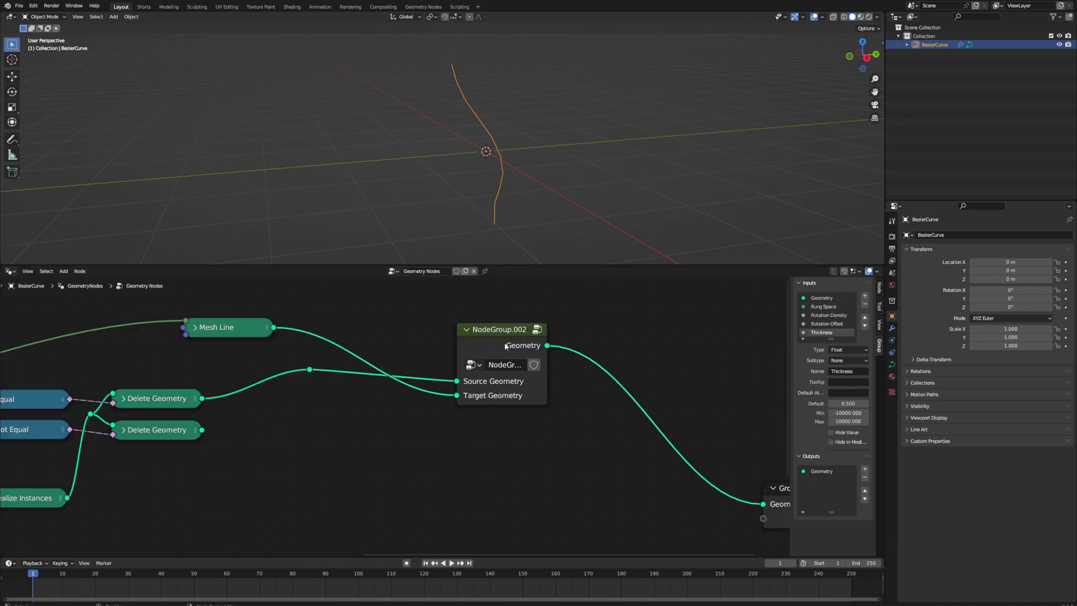
Label the new group node Transfer Position, collapse it, and move it next to the second Mesh Line.
left_click(879, 289)
type("Transfer Position")
key("Return")
key("h")
left_click_drag(495, 330, 377, 323)
Duplicate Transfer Position below the original and feed it from the Mesh Line and the Not Equal branch's Delete Geometry.
key("shift+d")
left_click(376, 359)
left_click_drag(273, 328, 307, 340)
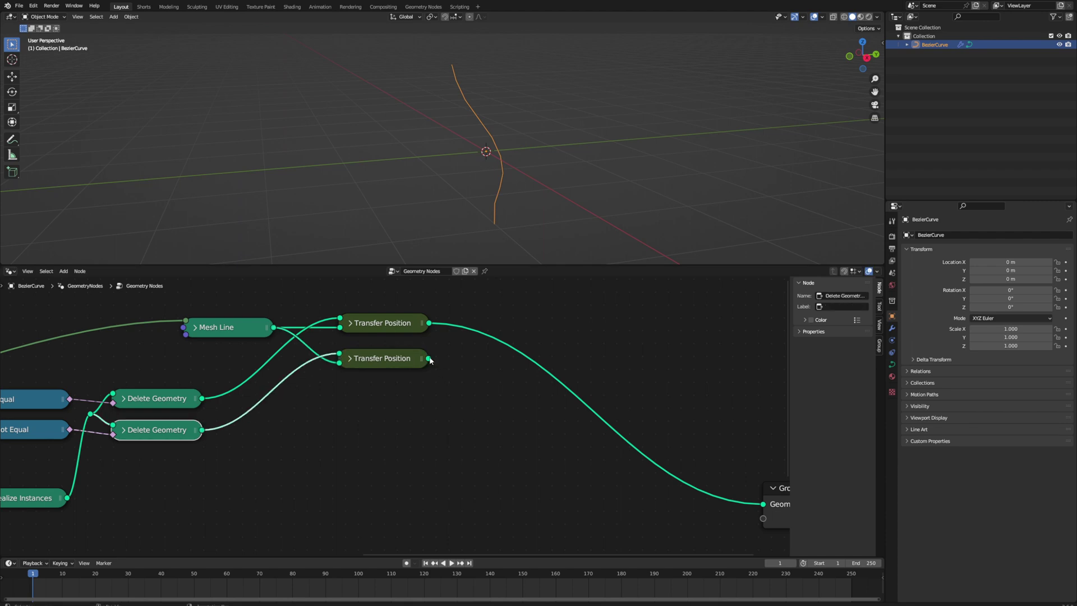
Combine both Transfer Position outputs in a Join Geometry node connected to the Group Output.
left_click_drag(429, 359, 757, 504)
left_click_drag(417, 323, 744, 504)
left_click(658, 412)
middle_click_drag(487, 396, 487, 364)
key("shift+a")
type("jo")
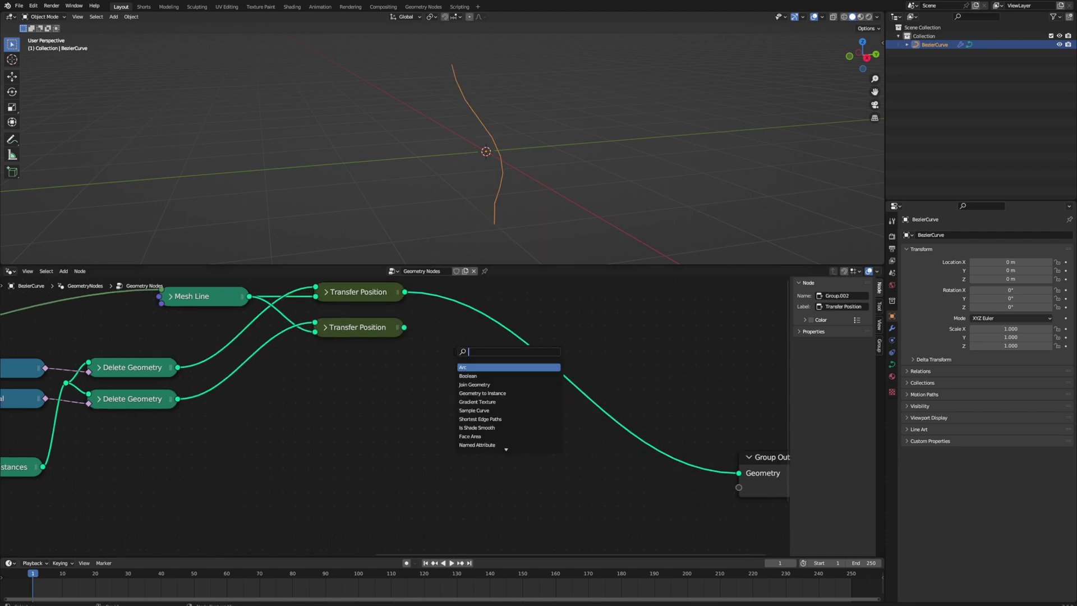
key("Return")
left_click(496, 362)
left_click_drag(404, 327, 456, 377)
middle_click_drag(526, 209, 558, 206)
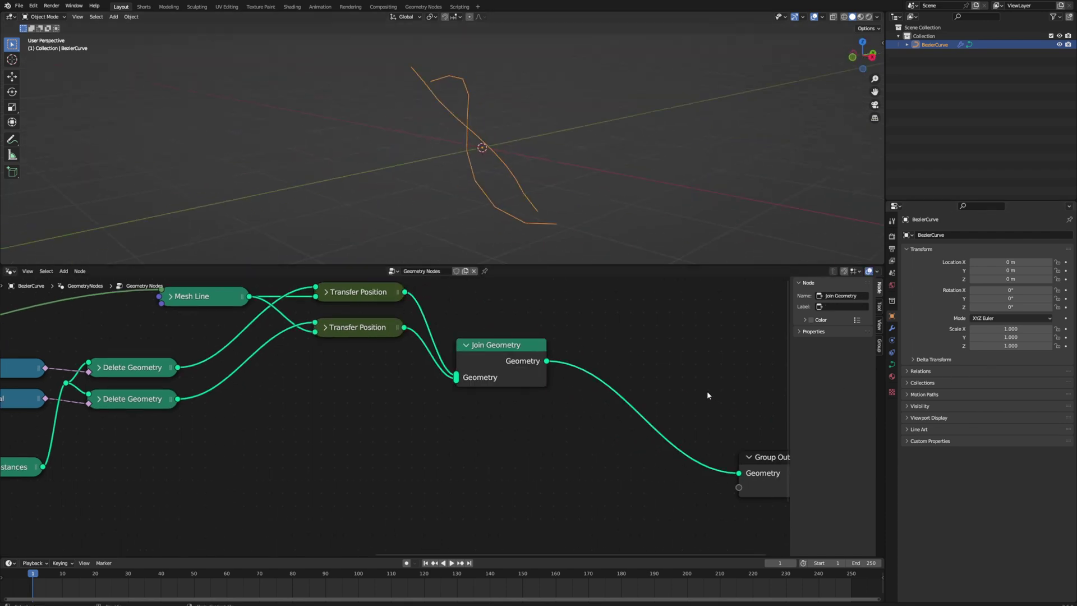
Collapse the Join Geometry node and align it beside the two Transfer Position nodes.
key("h")
key("g")
left_click(553, 387)
scroll(544, 442, "down", 3)
middle_click_drag(690, 386, 363, 404)
right_click_drag(358, 395, 371, 425, "shift")
key("g")
left_click_drag(392, 331, 393, 329)
Add Mesh to Curve and Set Curve Radius nodes between Join Geometry and the Group Output.
scroll(452, 436, "right", 20, "ctrl")
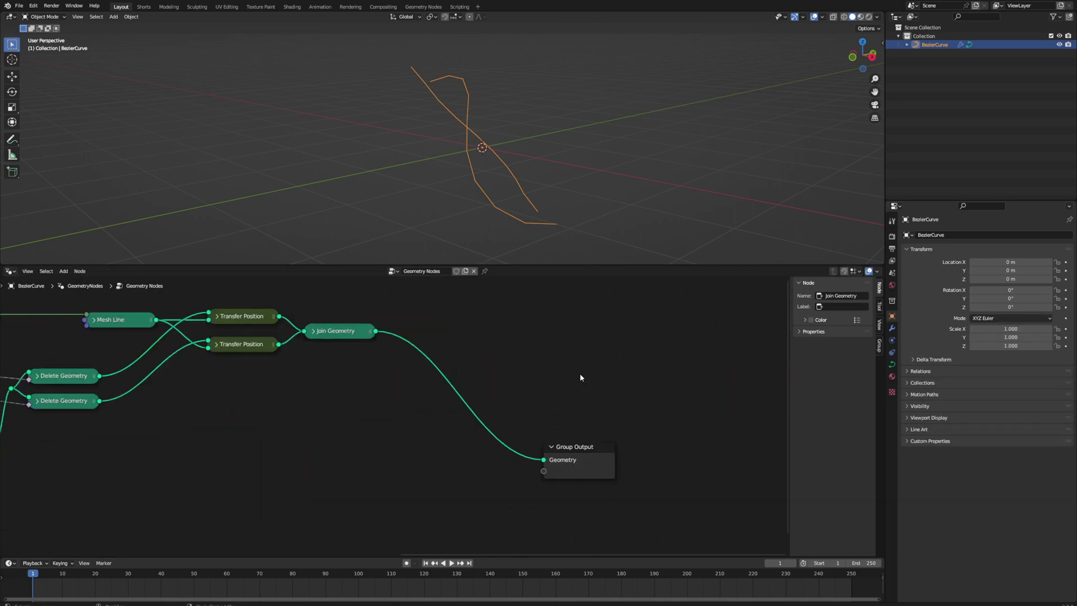
key("shift+a")
type("mesh to")
key("Return")
left_click(432, 321)
key("shift+a")
type("set curve r")
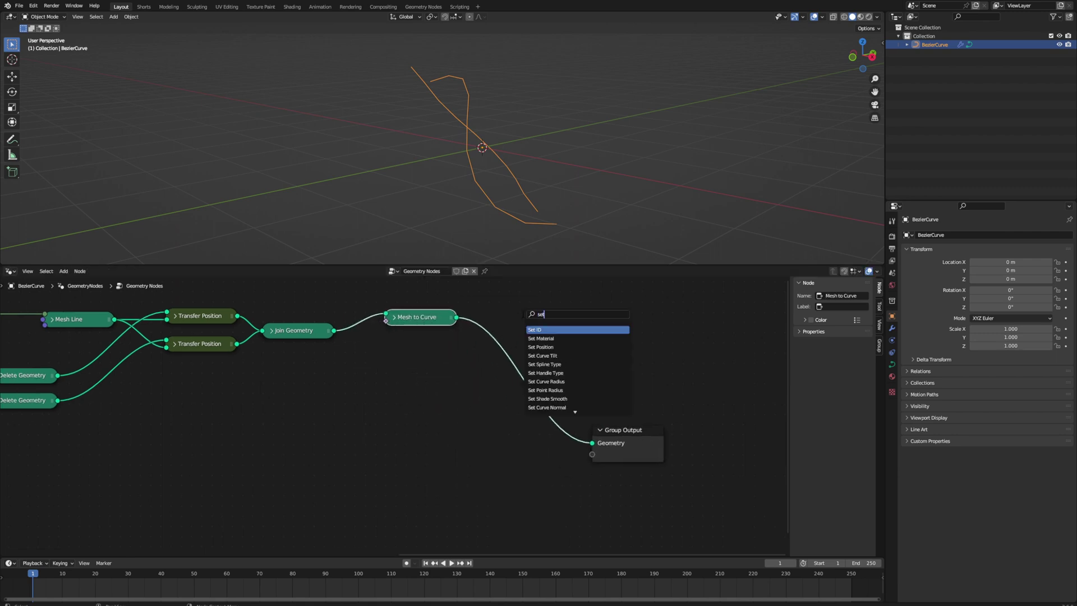
key("Return")
left_click(511, 318)
Expose the Set Curve Radius value as a group input routed below the tree, and rename it Edge Radius.
scroll(546, 433, "down", 3)
left_click_drag(677, 313, 38, 391)
right_click_drag(60, 381, 60, 402, "shift")
left_click(61, 440)
left_click_drag(484, 338, 652, 437)
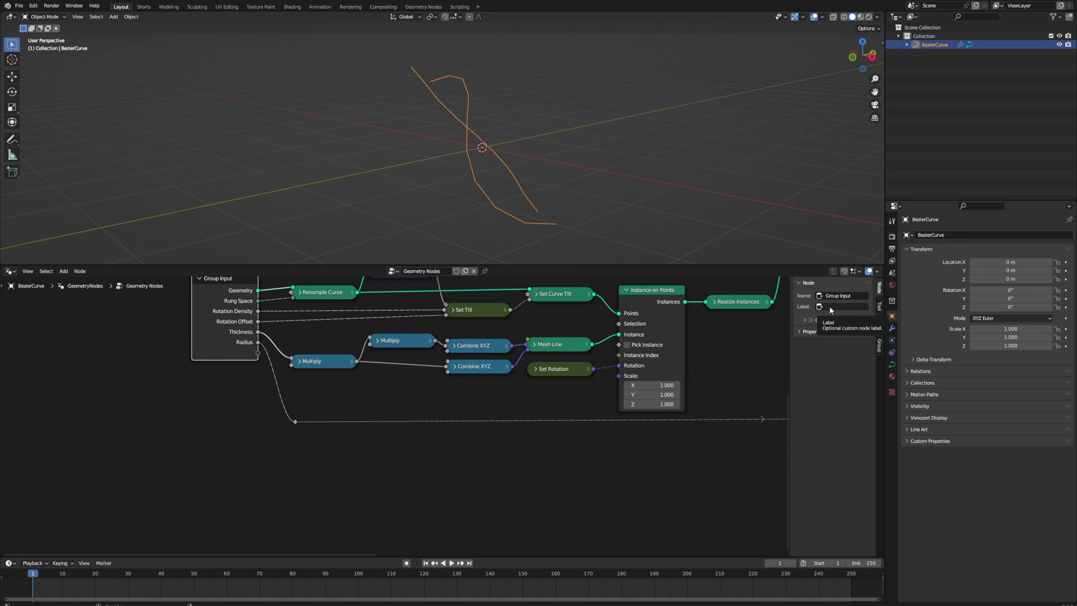
left_click(879, 346)
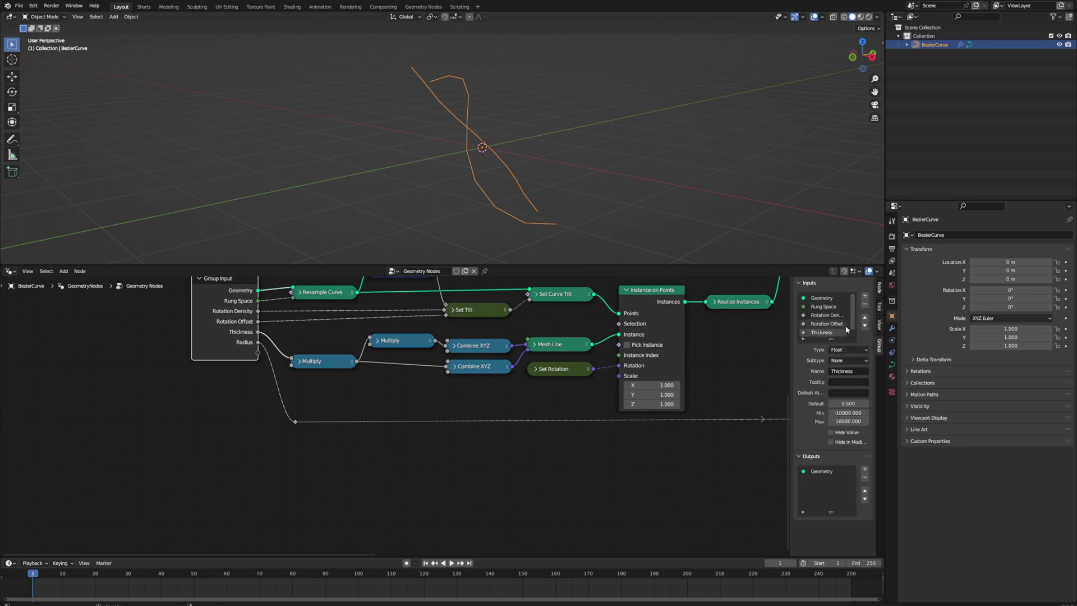
type("Edge")
key("Return")
Give the rungs their own Mesh to Curve and Set Curve Radius driven by Rung Radius, and join them with the strands.
scroll(600, 447, "down", 10, "ctrl")
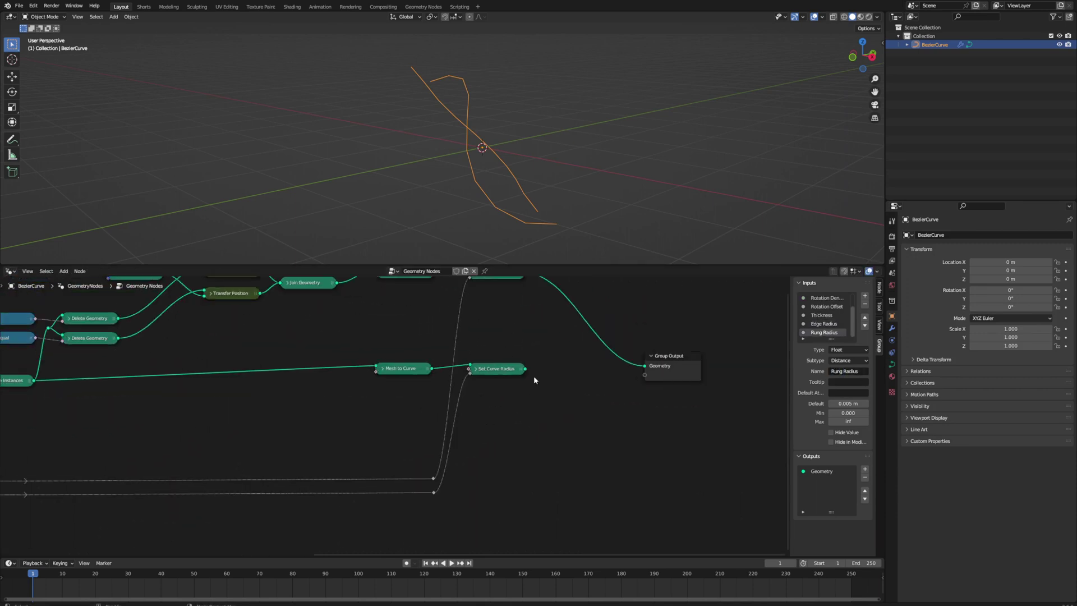
left_click_drag(475, 422, 506, 396)
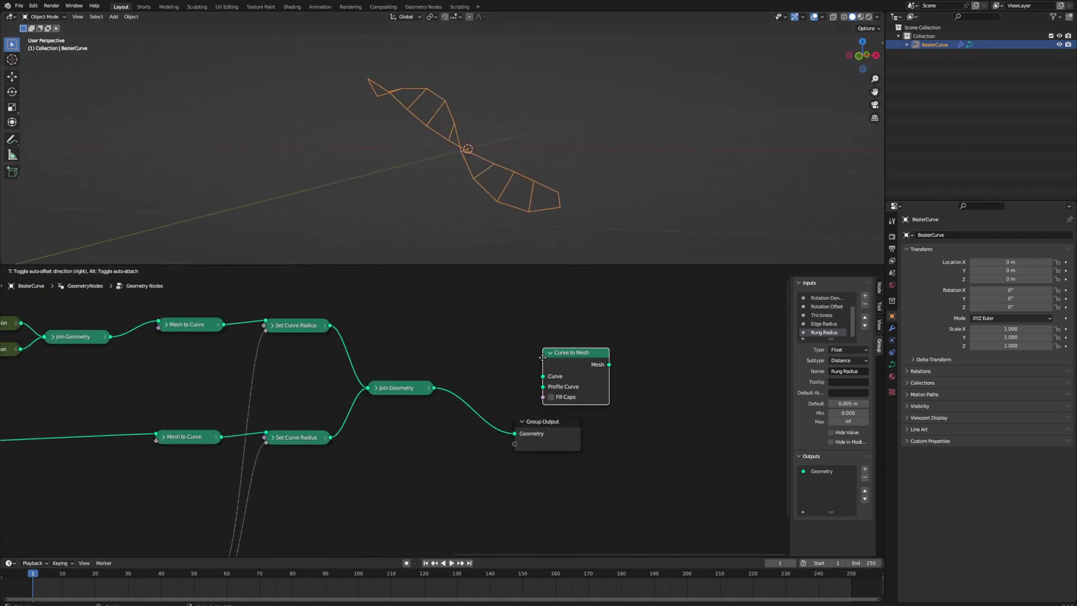
Insert Curve to Mesh after the final Join Geometry and use a Curve Circle as its Profile Curve.
left_click(511, 393)
left_click_drag(478, 413, 392, 418)
type("cir")
key("Return")
scroll(473, 483, "up", 2)
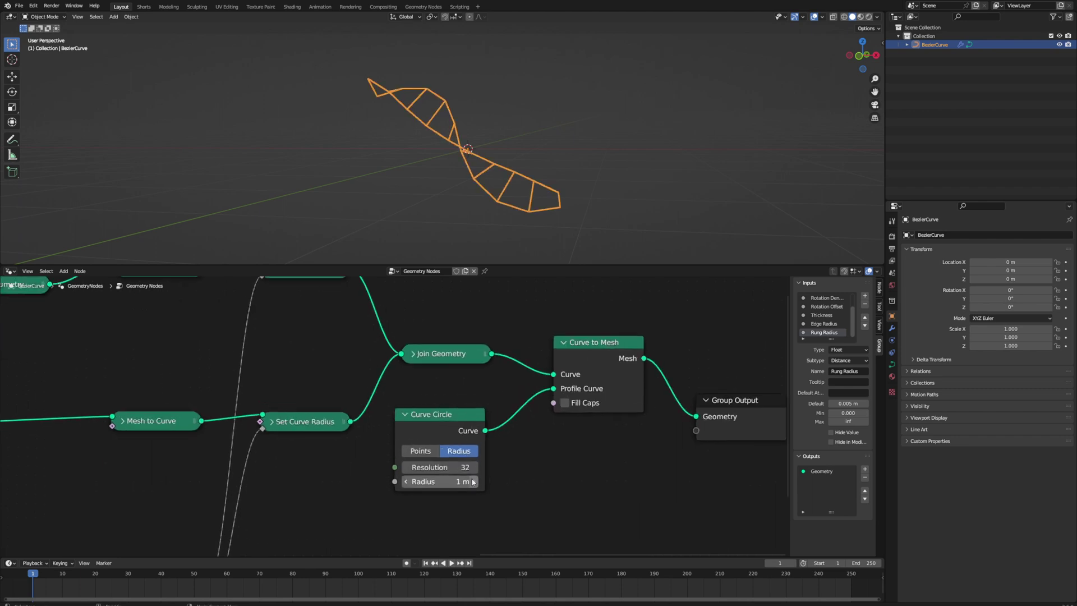
Set the Curve Circle's resolution to 8 and its radius to 1 m.
middle_click_drag(444, 142, 522, 140)
left_click_drag(440, 481, 467, 481)
scroll(466, 444, "down", 2)
type("1")
key("Return")
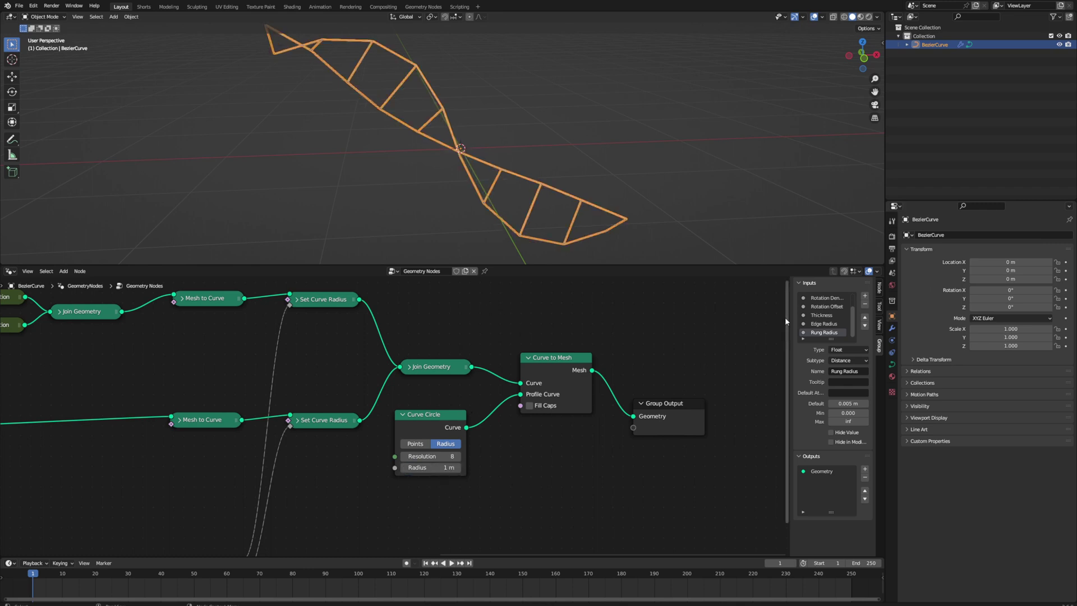
Set the modifier's Edge Radius to 0.05 m and Rung Radius to 0.025 m, and inspect the helix.
left_click(893, 328)
left_click_drag(1010, 316, 1020, 315)
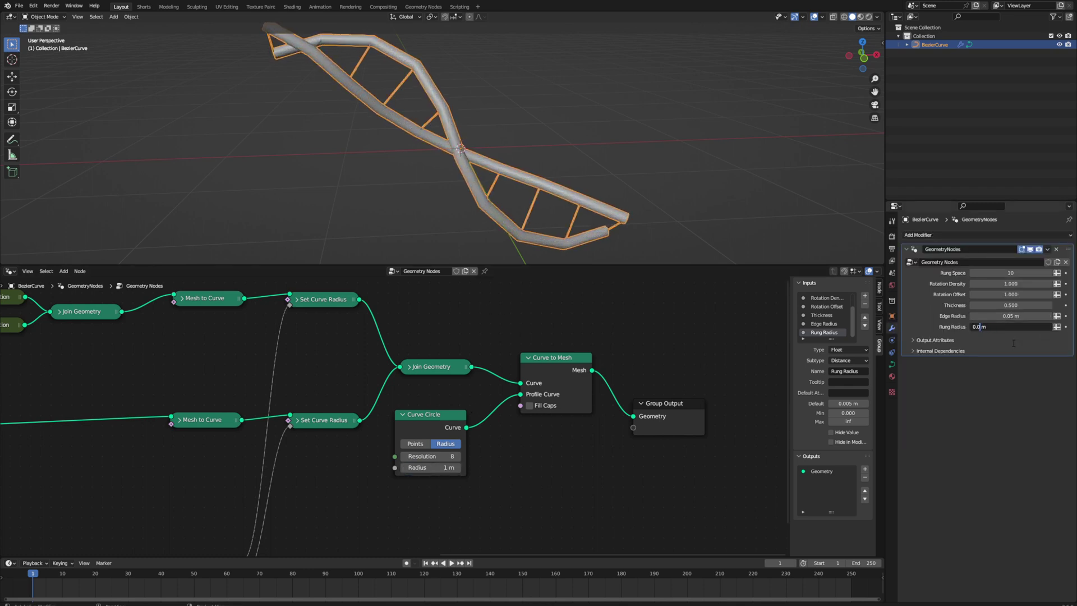
middle_click_drag(644, 220, 563, 143)
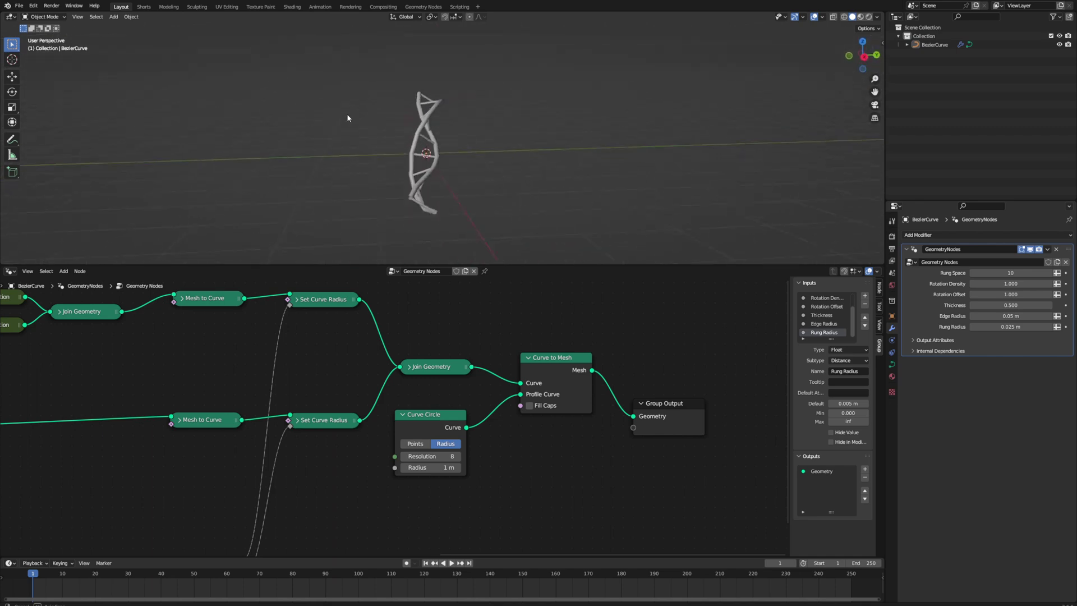
middle_click_drag(480, 130, 450, 131)
scroll(413, 415, "down", 1)
Collapse the Curve Circle and Curve to Mesh nodes and line them up beside the final Join Geometry.
left_click(422, 418)
key("h")
scroll(418, 413, "up", 2)
left_click_drag(419, 413, 425, 386)
left_click(559, 351)
key("h")
left_click_drag(536, 374, 537, 374)
left_click(426, 342)
Shift the two Mesh to Curve nodes closer to the strands' Join Geometry and review the full node tree.
scroll(411, 367, "down", 5)
middle_click_drag(112, 385, 406, 396)
middle_click_drag(463, 421, 335, 379)
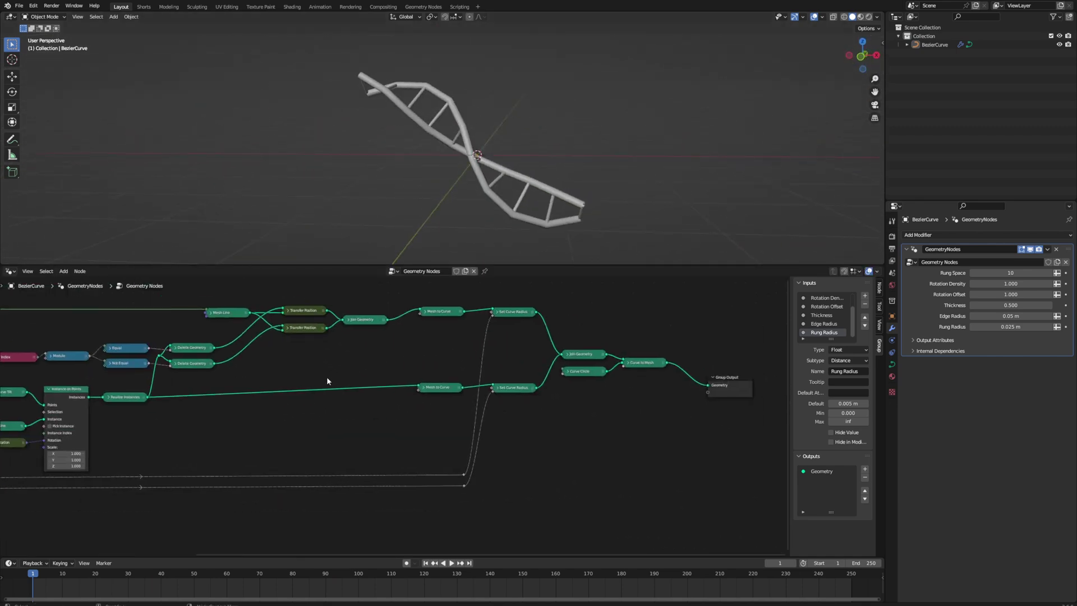
left_click_drag(443, 310, 422, 321)
key("Home")
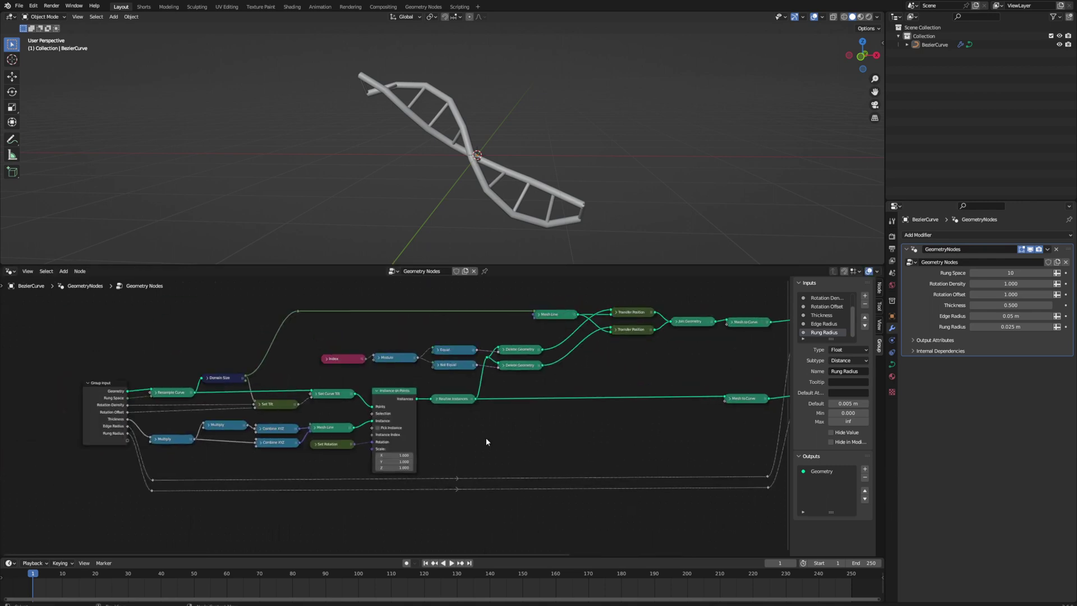
scroll(486, 437, "up", 3)
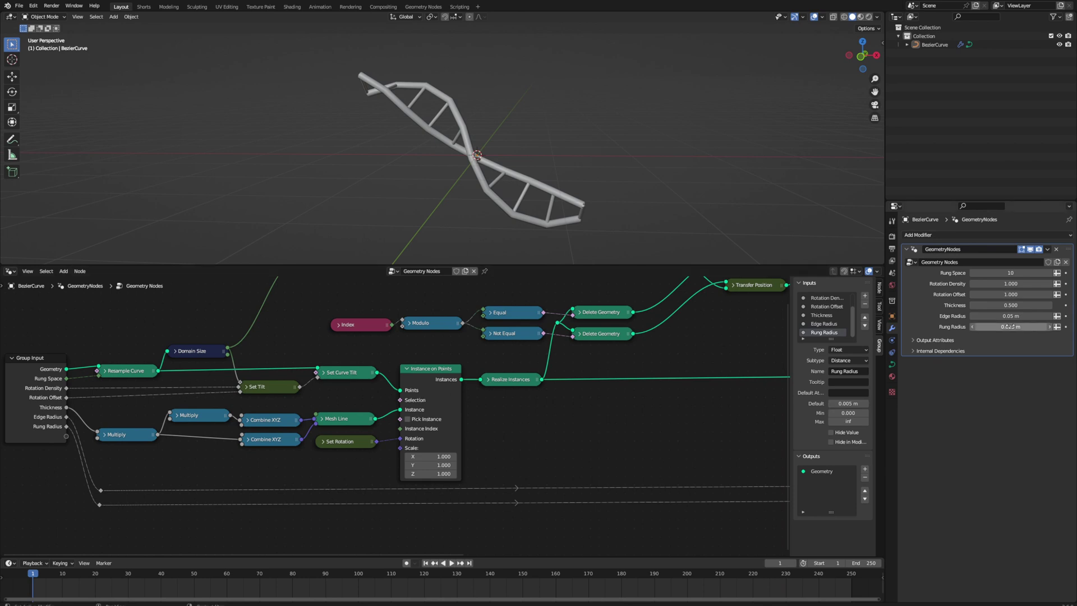
Set the modifier's Rung Space to 14.
left_click_drag(1010, 273, 1022, 273)
middle_click_drag(629, 187, 615, 137)
Try rotating and scaling the handles of the Bezier curve's end point, then undo both transforms.
left_click(681, 194)
key("r")
left_click(664, 147)
key("s")
left_click(685, 140)
key("ctrl+z")
key("ctrl+z")
Reshape the Bezier curve by freely rotating and scaling the handles at its two end points.
key("r")
key("r")
left_click(406, 103)
key("s")
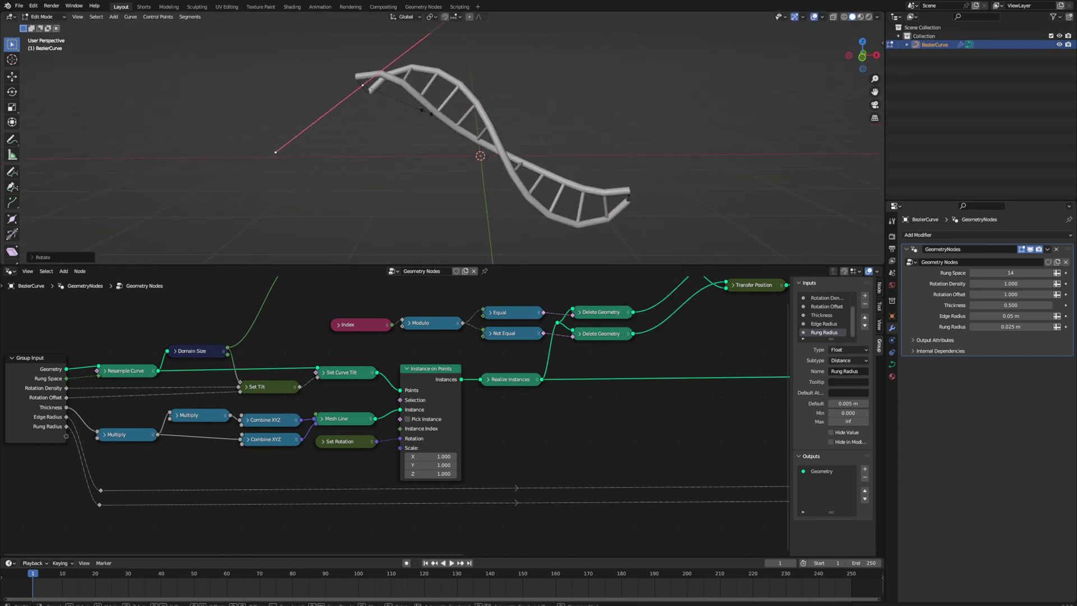
left_click(436, 116)
left_click(636, 208)
key("s")
left_click(632, 201)
middle_click_drag(631, 201, 552, 153)
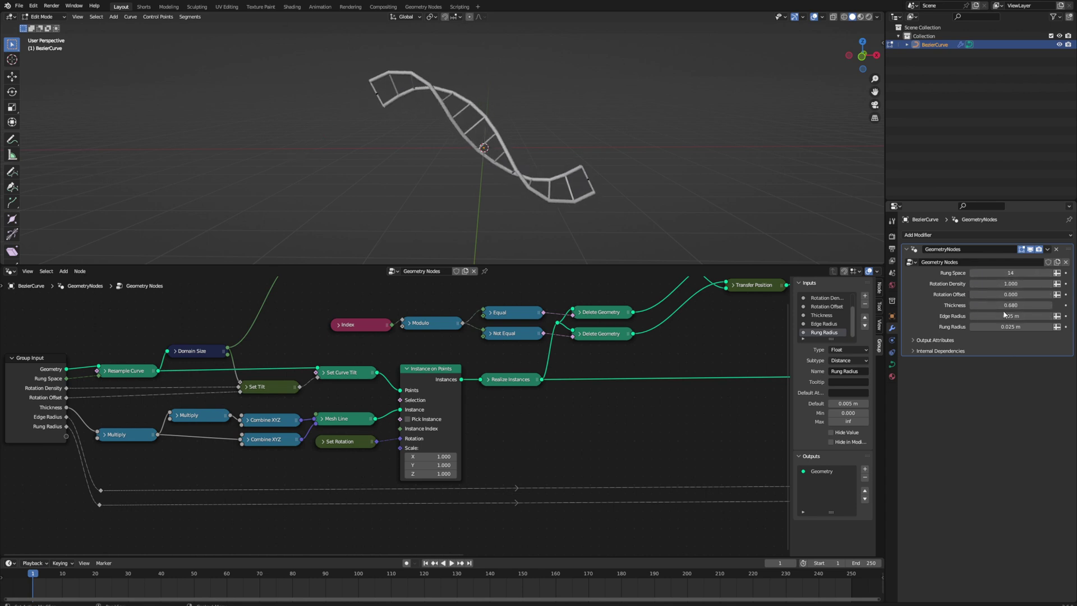
Look inside the Set Tilt node group, then return to the main node tree.
scroll(451, 118, "up", 2)
mouse_move(451, 118)
middle_mouse_down()
mouse_move(608, 146)
mouse_move(460, 123)
middle_mouse_up()
middle_click_drag(399, 349, 469, 346)
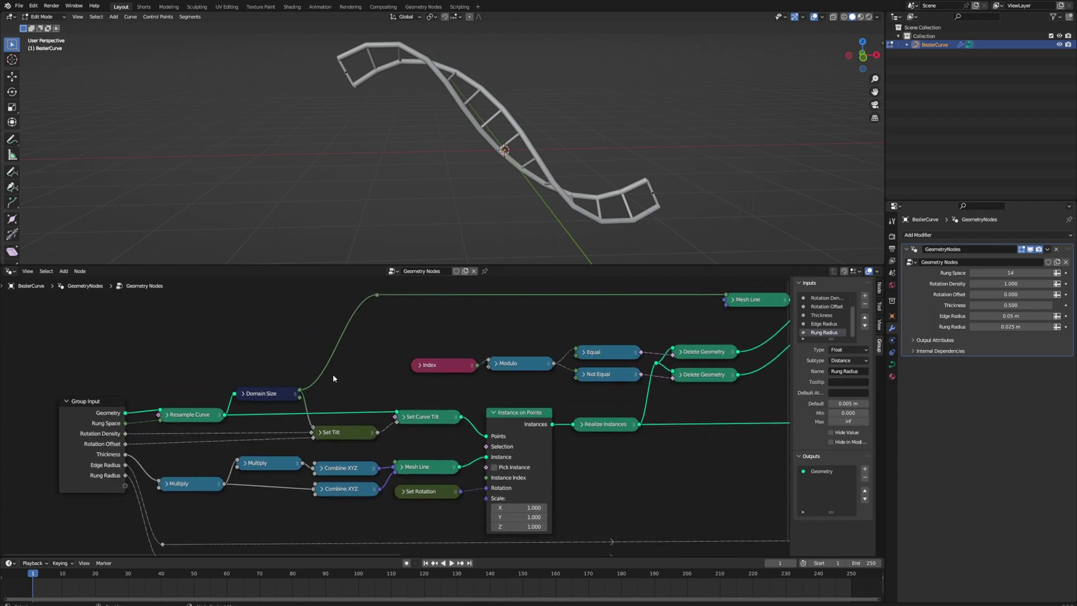
key("Tab")
left_click(305, 399)
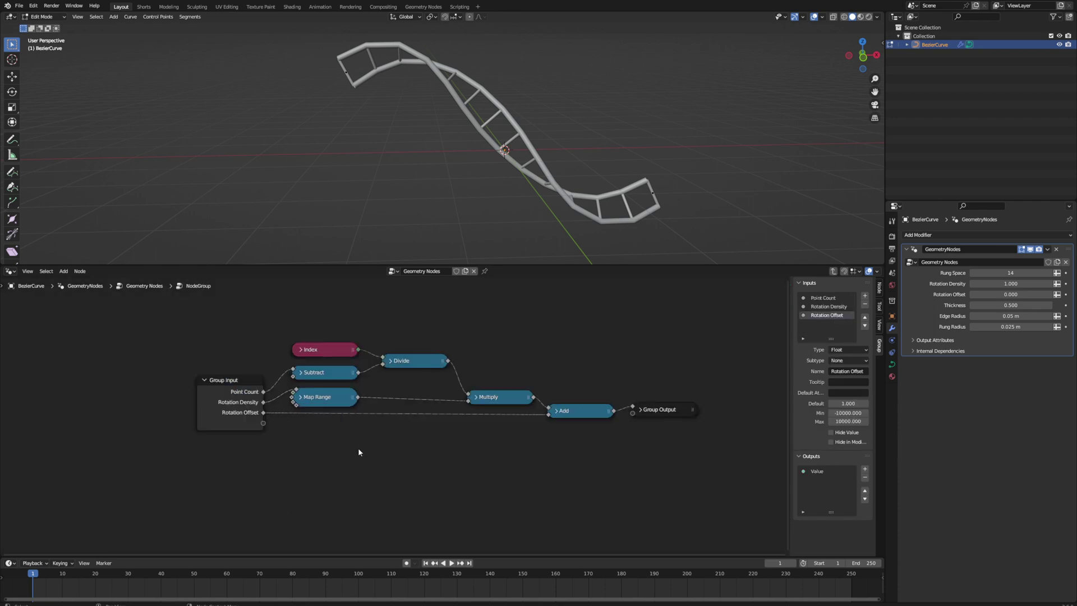
key("Tab")
Set Rung Space to 28, Rotation Density to 3.08, Rotation Offset to 2.41 and Thickness to 0.51, then return to Object Mode.
left_click_drag(1010, 284, 1048, 284)
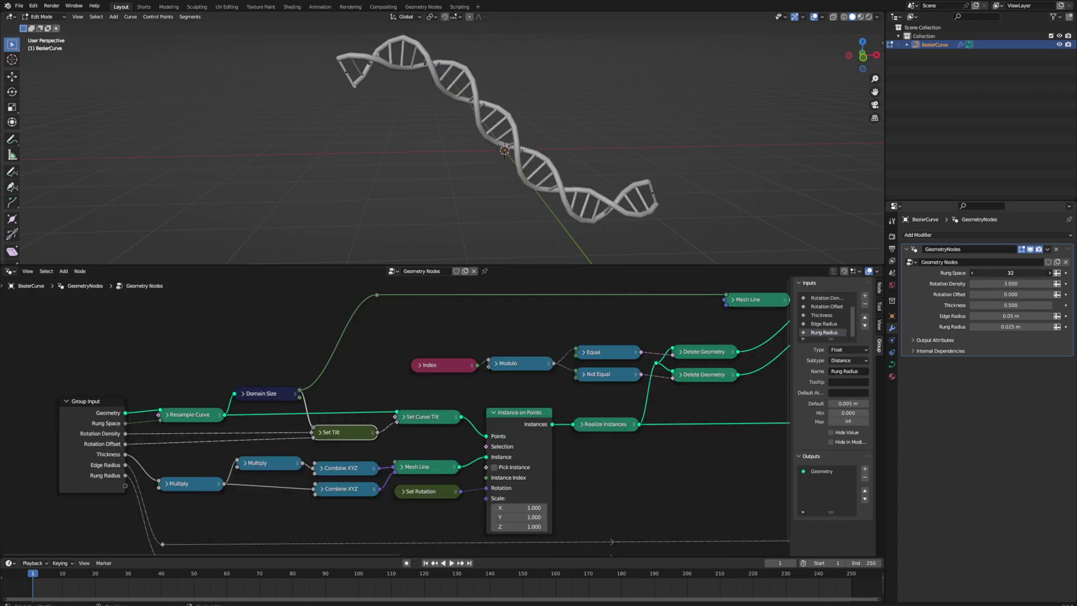
middle_click_drag(667, 137, 617, 185)
left_click_drag(1010, 284, 1039, 295)
mouse_move(1010, 305)
left_mouse_down()
mouse_move(1026, 305)
mouse_move(1011, 306)
left_mouse_up()
middle_click_drag(622, 162, 613, 146)
left_click_drag(1010, 316, 1007, 316)
key("Tab")
key("ctrl+z")
key("ctrl+shift+z")
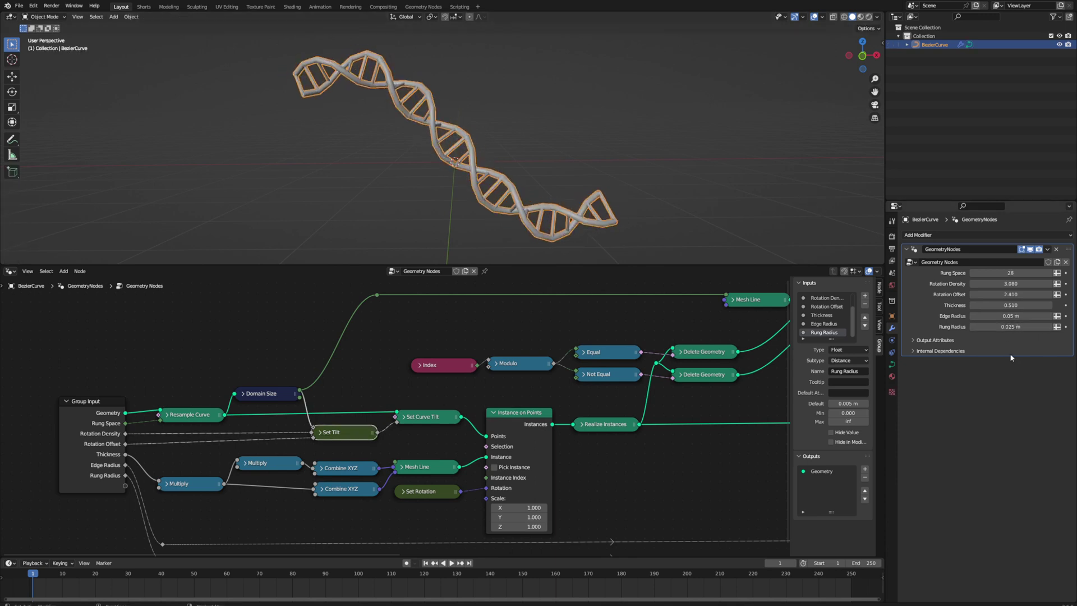
Add a Distribute Points on Faces node in Poisson Disk mode between Curve to Mesh and Group Output, spacing the nodes apart.
left_click(763, 207)
middle_click_drag(763, 207, 608, 144)
scroll(605, 418, "down", 1)
middle_click_drag(662, 418, 34, 407)
middle_click_drag(768, 359, 511, 366)
scroll(511, 365, "up", 1)
key("shift+a")
type("sdist")
key("Return")
left_click(500, 373)
left_click_drag(422, 417, 675, 395)
left_click_drag(572, 380, 476, 378)
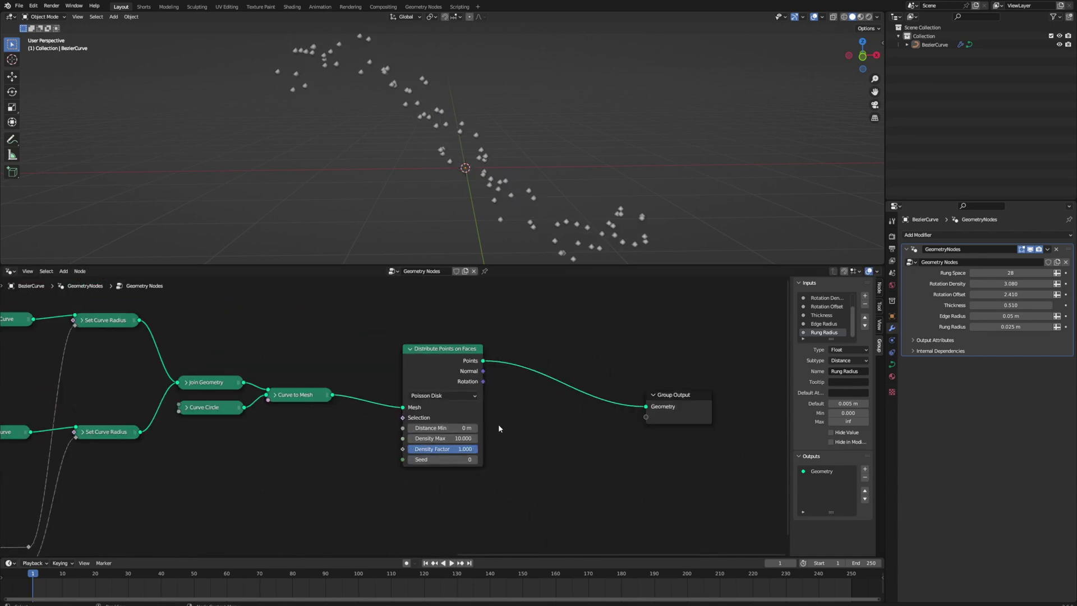
Try a Distance Min of 0.1 m with different Density Max values for the distributed points.
scroll(448, 450, "up", 3)
left_click_drag(457, 444, 505, 444)
middle_click_drag(477, 185, 493, 196)
left_click(477, 432)
type("0.1")
key("Return")
left_click_drag(452, 444, 538, 444)
middle_click_drag(455, 191, 494, 177)
Set the distributed points' Distance Min to 0.05 m and Density Max to 200.
left_click(457, 432)
type("0.05")
key("Return")
middle_click_drag(474, 140, 485, 175)
left_click_drag(471, 445, 435, 444)
left_click(455, 444)
type("200")
key("Return")
middle_click_drag(531, 139, 513, 145)
Add an Ico Sphere node below Distribute Points on Faces.
key("shift+a")
left_click(516, 342)
type("sph")
left_click(530, 374)
left_click(413, 446)
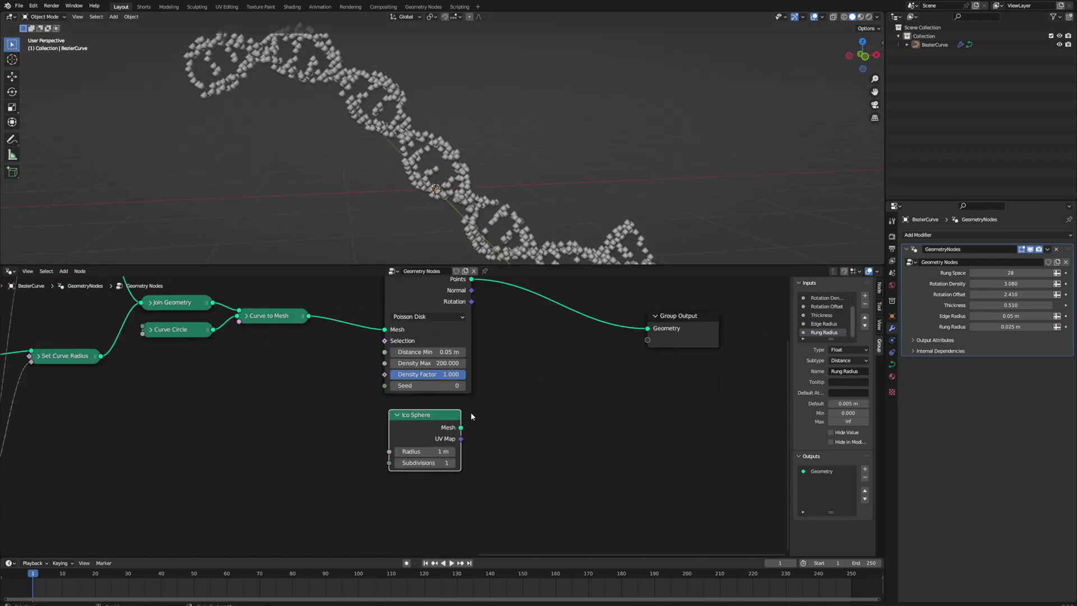
key("shift+a")
left_click(539, 364)
type("set p")
key("Return")
key("Escape")
Insert an Instance on Points node before Group Output and connect the Ico Sphere mesh to its Instance input.
key("shift+a")
type("instan")
left_click(578, 394)
left_click(622, 314)
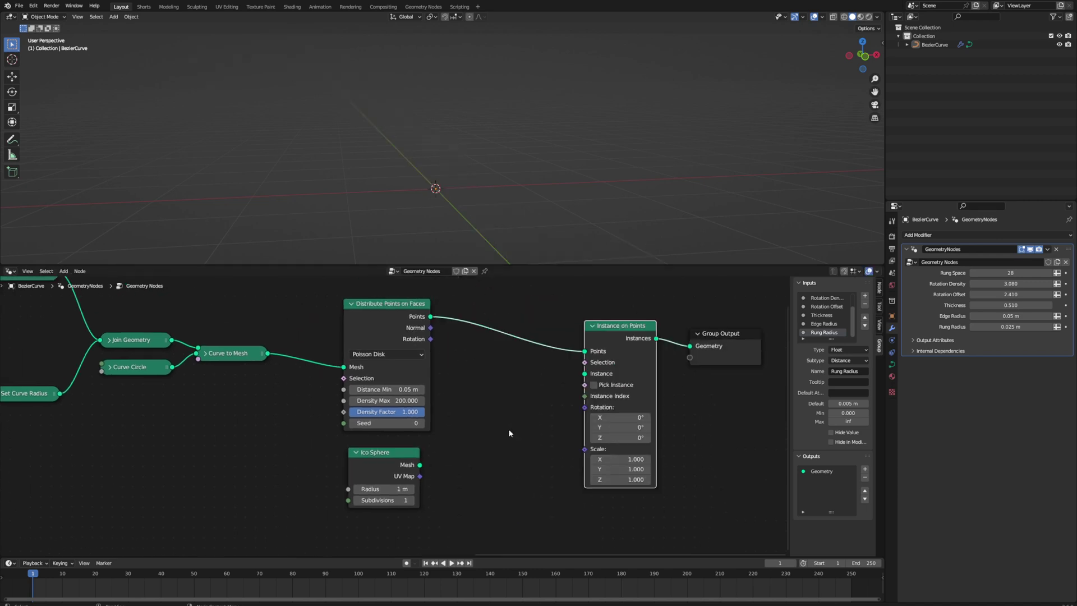
left_click_drag(419, 465, 585, 374)
Set the Ico Sphere's Subdivisions to 2 and insert a Set Shade Smooth node after it.
left_click(412, 501)
key("shift+a")
type("set shad")
key("Return")
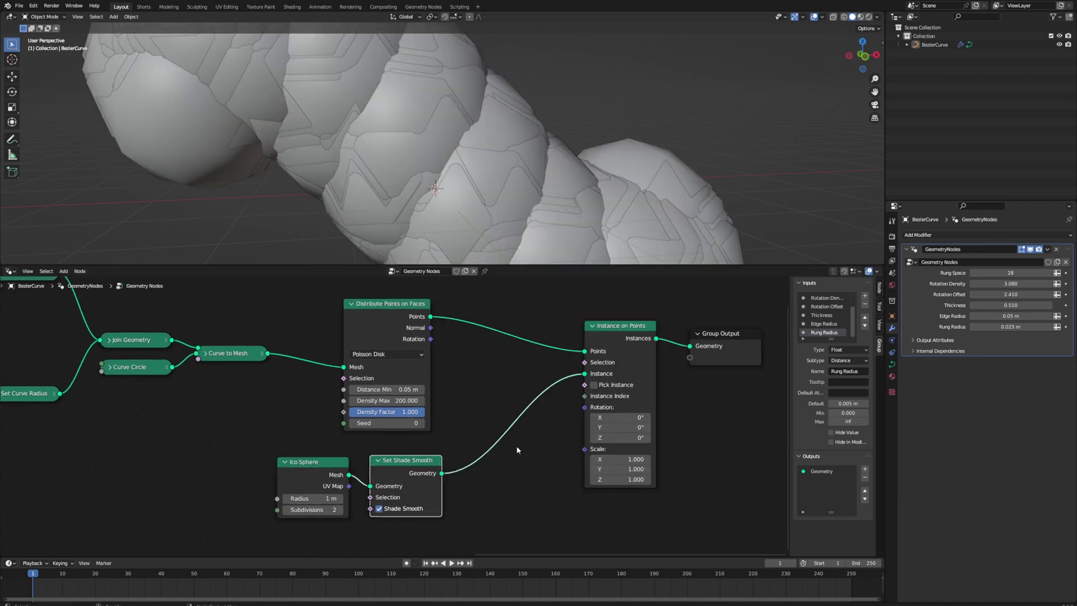
Add a Random Value node with Min 0.5 and connect a new Index node to its ID.
middle_click_drag(523, 488, 523, 412)
key("shift+a")
type("rand")
key("Return")
double_click(414, 485)
type("0.5")
key("shift+a")
left_click_drag(363, 503, 398, 489)
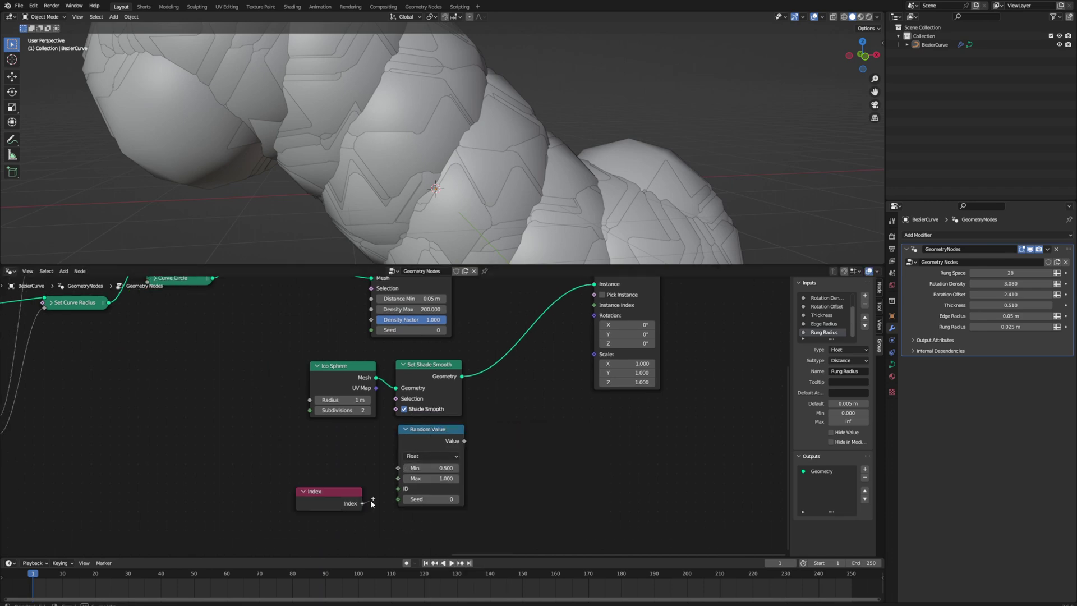
Multiply the random value by 0.04 with a Math node, feed it into the instance Scale, and raise Density Max to 588.4.
key("shift+a")
type("math")
key("Return")
left_click(497, 429)
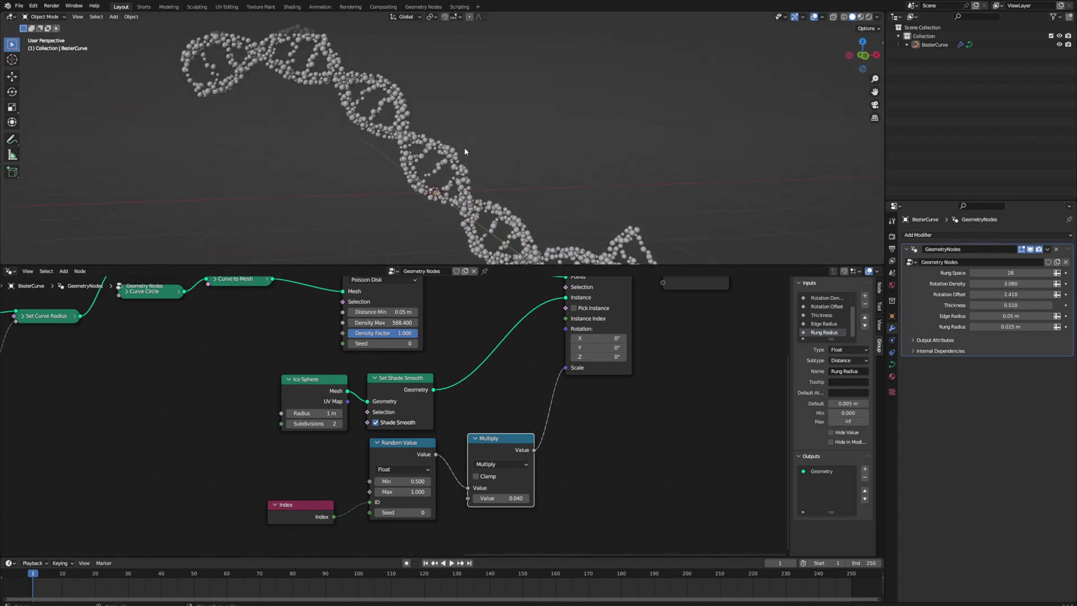
Set the modifier's Rung Radius to 0.03 m and inspect the sphere-covered helix.
double_click(1011, 327)
type("0.03")
key("Return")
scroll(626, 116, "down", 1)
middle_click_drag(624, 119, 496, 145)
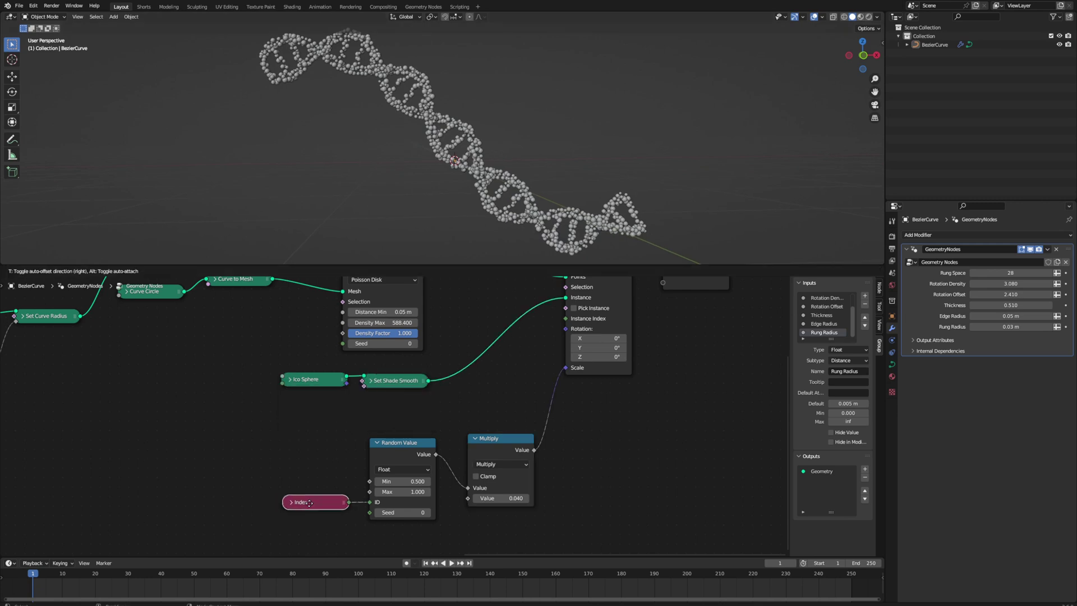
Tidy the sphere and random scale nodes, and move Instance on Points and Group Output to widen the layout.
left_click_drag(489, 438, 473, 443)
middle_click_drag(437, 396, 408, 434)
left_click_drag(368, 481, 342, 456)
middle_click_drag(500, 384, 391, 409)
scroll(453, 428, "down", 1)
left_click_drag(452, 323, 453, 306)
left_click_drag(537, 330, 583, 301)
middle_click_drag(546, 421, 546, 390)
Add a Map Range node to the tree beside the instancing nodes.
key("shift+a")
left_click(527, 396)
type("map")
key("Return")
left_click(542, 391)
Line up the Index, Random Value and Multiply nodes beneath the sphere nodes and shift them together towards Instance on Points.
scroll(543, 393, "down", 4)
scroll(360, 451, "up", 6)
middle_click_drag(359, 451, 393, 418)
left_click_drag(354, 413, 494, 449)
left_click_drag(398, 424, 325, 406)
left_click(272, 493)
left_click_drag(291, 494, 234, 408)
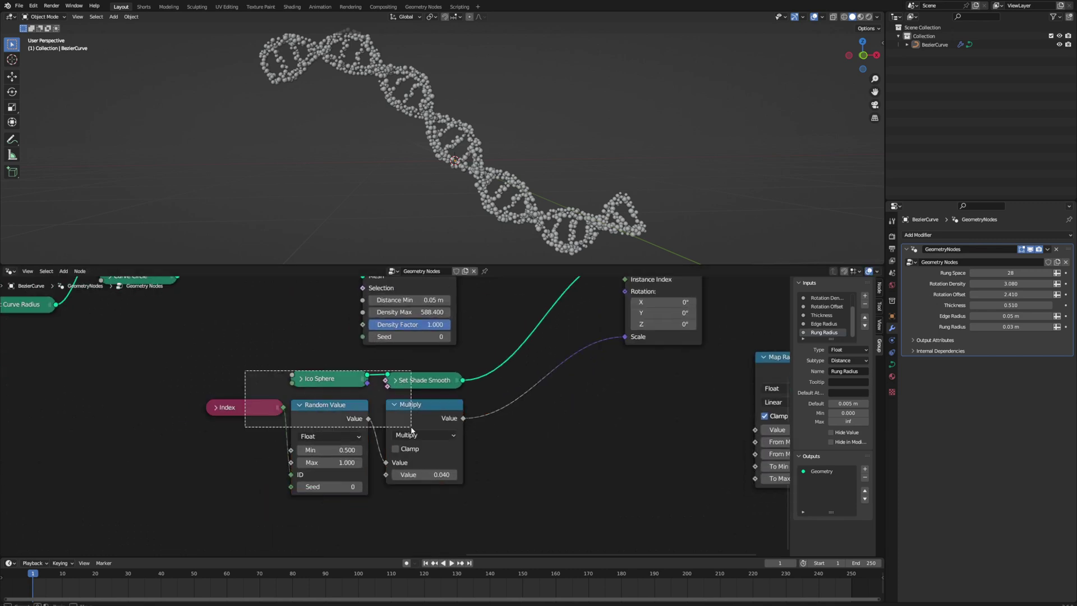
left_click_drag(409, 418, 538, 414)
middle_click_drag(538, 414, 417, 512)
Move the instancing nodes farther along the tree and place Map Range in the gap after Distribute Points on Faces.
left_click(506, 318)
left_click_drag(533, 318, 527, 467)
scroll(400, 404, "down", 5)
left_click_drag(335, 359, 297, 351)
left_click_drag(329, 420, 507, 484)
left_click_drag(370, 448, 611, 355)
left_click_drag(570, 440, 436, 381)
scroll(421, 359, "up", 4)
Insert a Set Position node between Distribute Points on Faces and Instance on Points.
key("shift+a")
left_click(443, 318)
type("set po")
key("Return")
left_click(523, 326)
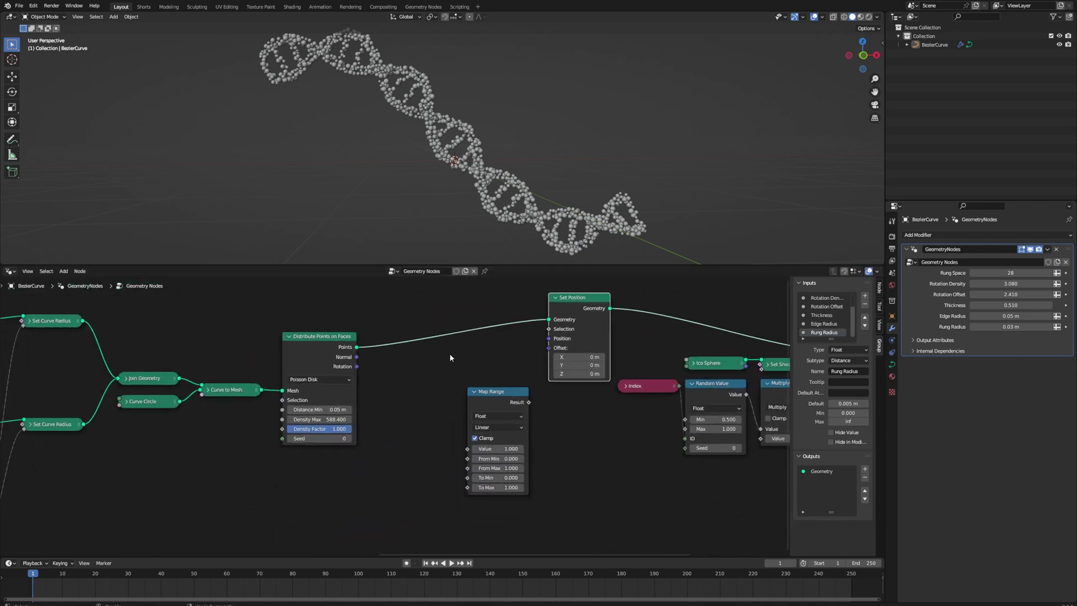
Change the Map Range node's data type to Vector.
middle_click_drag(433, 377, 438, 359)
left_click(500, 398)
left_click(498, 420)
middle_click_drag(442, 466, 486, 416)
middle_click_drag(290, 448, 331, 334)
Add a 4D Noise Texture before the vector Map Range, and a float Map Range before the noise.
key("shift+a")
left_click(331, 335)
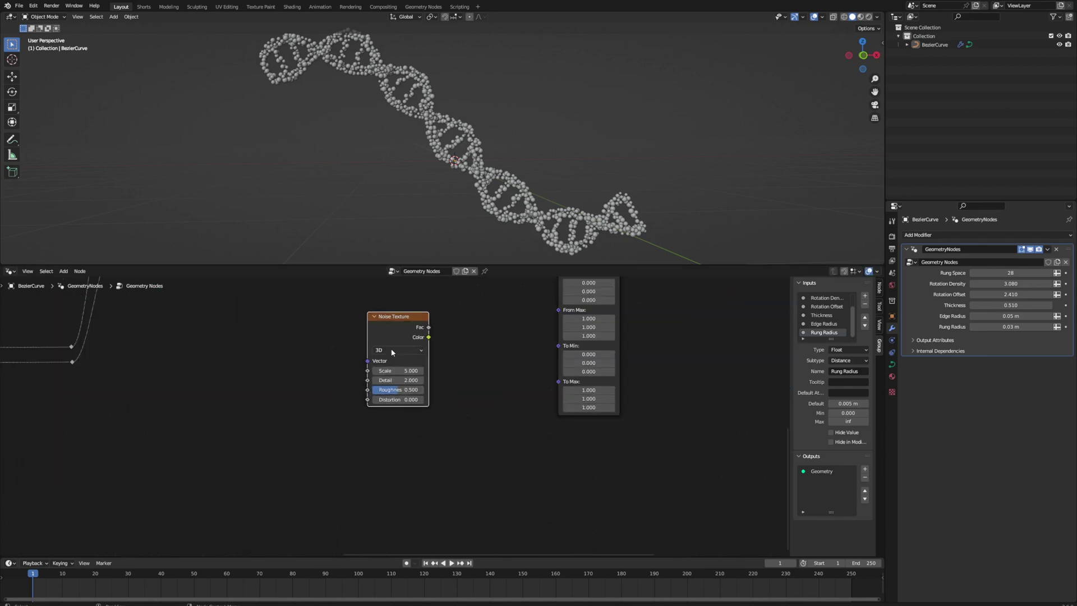
type("ap")
key("Return")
left_click(283, 335)
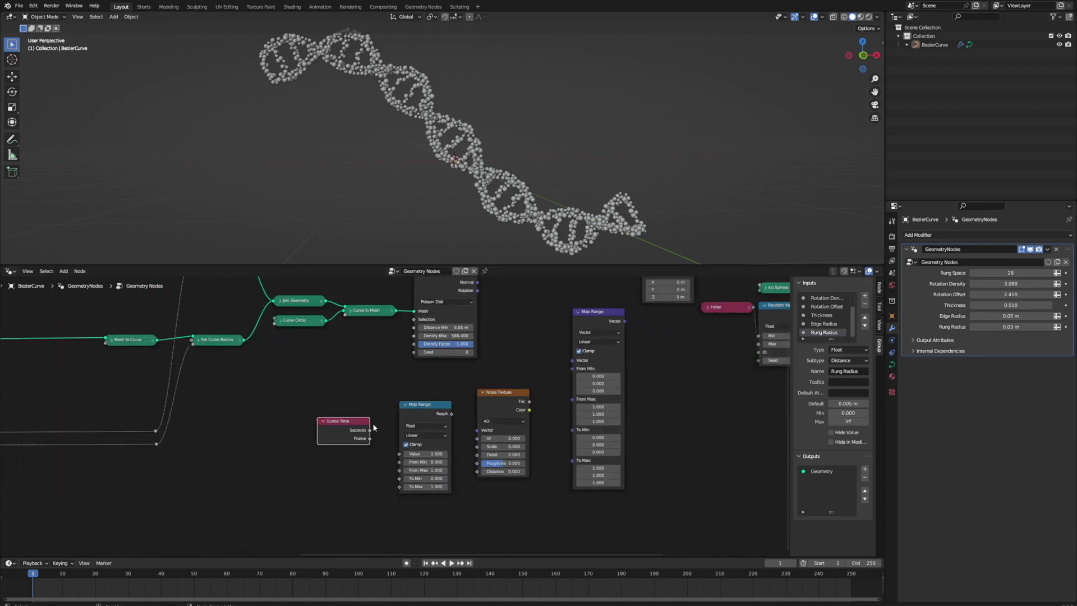
Add a Scene Time node, connect Frame to the float Map Range's Value, and set its From range to 1–250.
key("shift+a")
type("scene")
key("Return")
left_click(329, 417)
left_click_drag(380, 377, 420, 397)
middle_click_drag(432, 463, 435, 436)
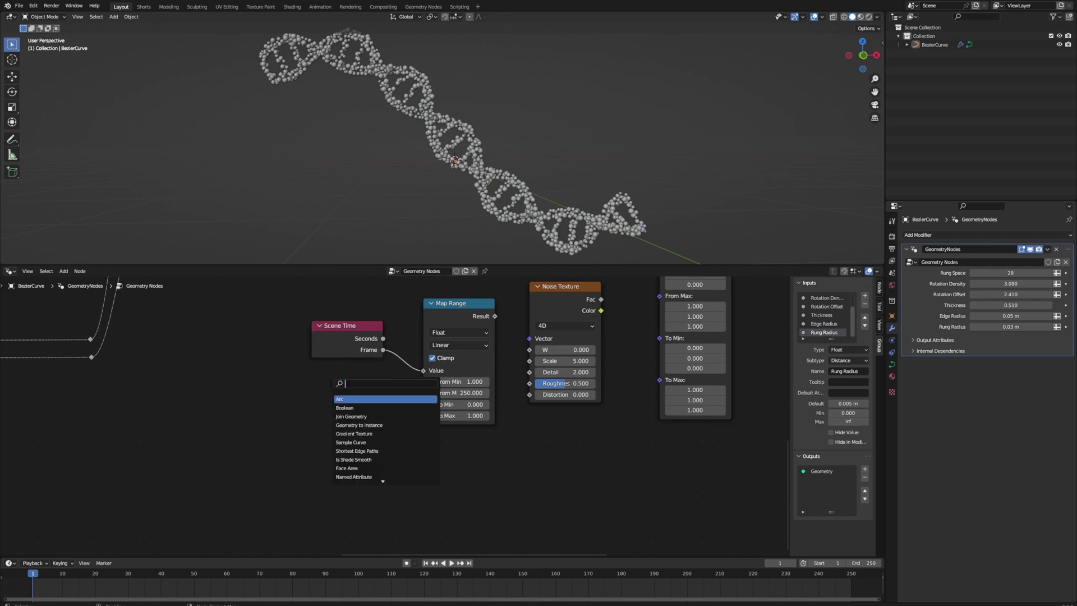
Add a Multiply Math node with values 3 and 6.283 and connect it to the float Map Range's To Max.
type("math")
key("Return")
left_click(294, 401)
left_click(297, 420)
left_click(286, 470)
double_click(301, 445)
type("3")
left_click_drag(337, 403, 423, 415)
middle_click_drag(378, 345, 282, 383)
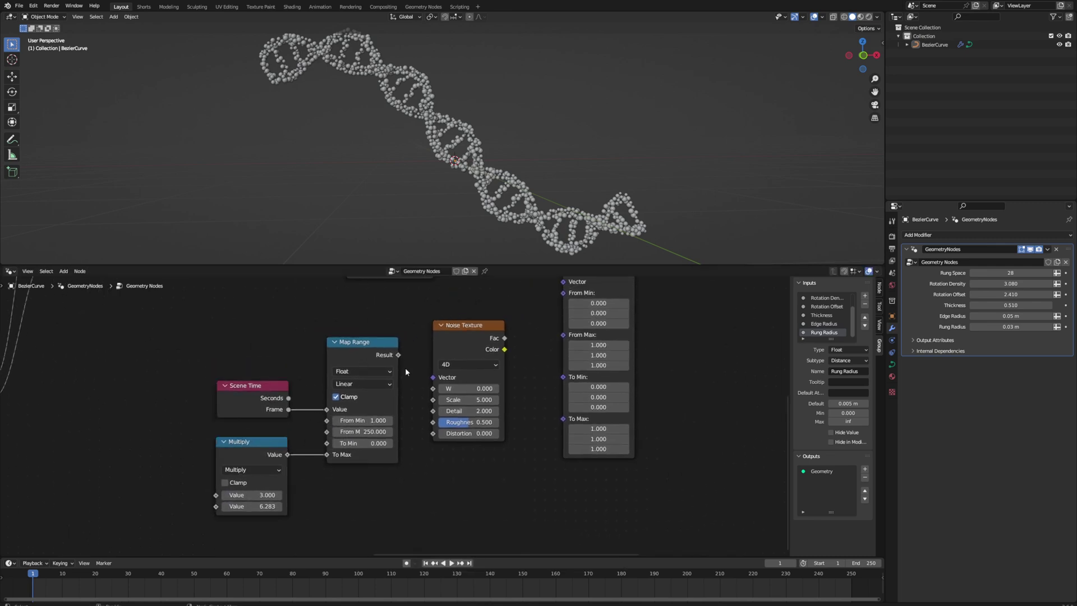
Connect the float Map Range to the noise's W and Color to the vector Map Range, with output range -0.5 to 0.5.
middle_click_drag(502, 367, 426, 415)
key("Return")
left_click_drag(509, 491, 510, 511)
type(".5")
key("Return")
Add a Vector Math node set to Scale and connect the vector Map Range's output to it.
middle_click_drag(595, 353, 542, 400)
left_click_drag(457, 325, 394, 453)
left_click(460, 437)
type("vector math")
key("Return")
left_click(456, 463)
middle_click_drag(456, 465, 469, 386)
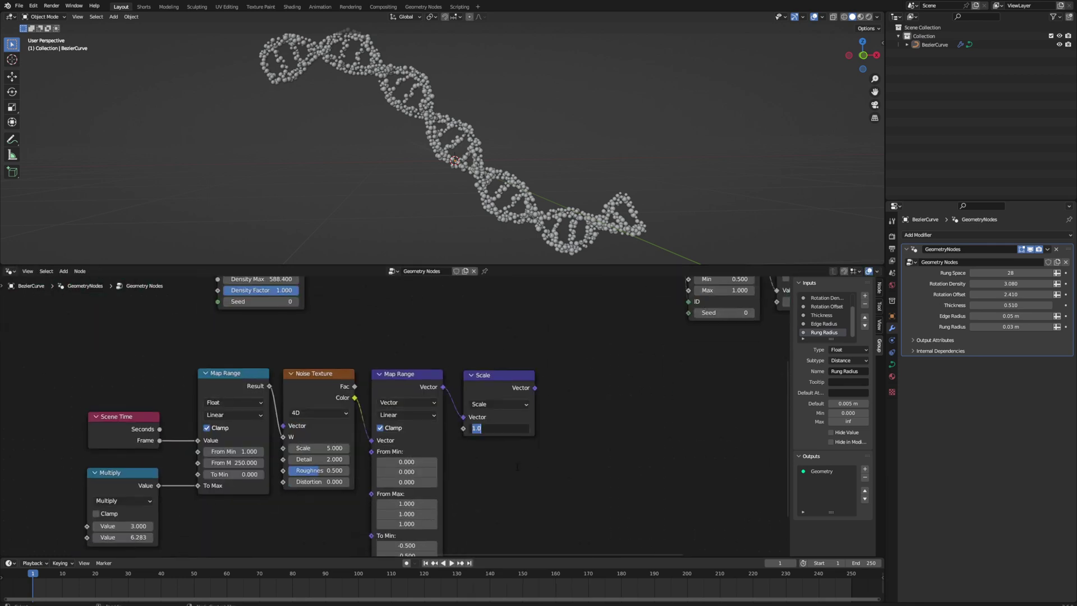
Set the Scale node's factor to 0.1 and connect its Vector output to Set Position's Offset.
scroll(519, 329, "down", 3)
middle_click_drag(554, 347, 449, 419)
left_click_drag(436, 486, 484, 347)
key("space")
key("space")
Try Scene Time's Seconds output as the float Map Range's Value and play back the animation.
middle_click_drag(505, 416, 542, 316)
left_click_drag(176, 419, 206, 428)
key("space")
scroll(448, 157, "up", 3)
scroll(441, 418, "up", 2)
left_click(426, 563)
scroll(492, 416, "down", 2)
middle_click_drag(477, 132, 482, 167)
scroll(482, 167, "down", 3)
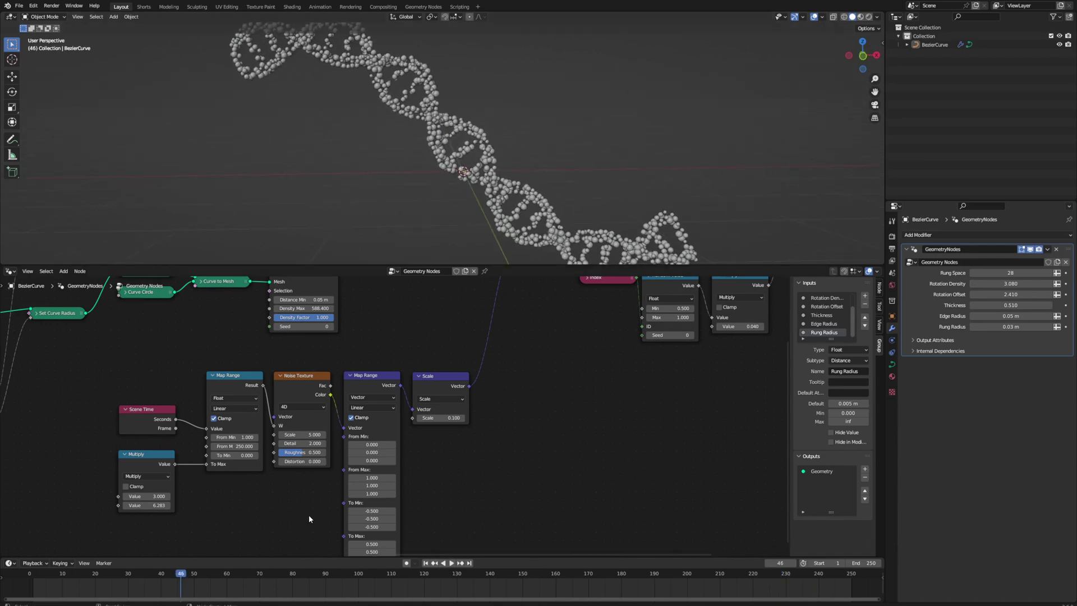
Reconnect Scene Time's Frame output to the float Map Range's Value and set the Noise Texture's Scale to 1.
scroll(224, 476, "up", 3)
middle_click_drag(223, 474, 314, 443)
key("space")
left_click_drag(256, 385, 294, 385)
double_click(330, 397)
type("1")
left_click(426, 563)
key("space")
key("space")
Try a first value of 2 in the Multiply node and play back the animation.
double_click(220, 471)
type("2")
left_click(426, 563)
key("space")
Set the Multiply node's first value to 1 and replay the animation from the start.
double_click(224, 471)
type("1")
left_click(426, 563)
left_click(426, 563)
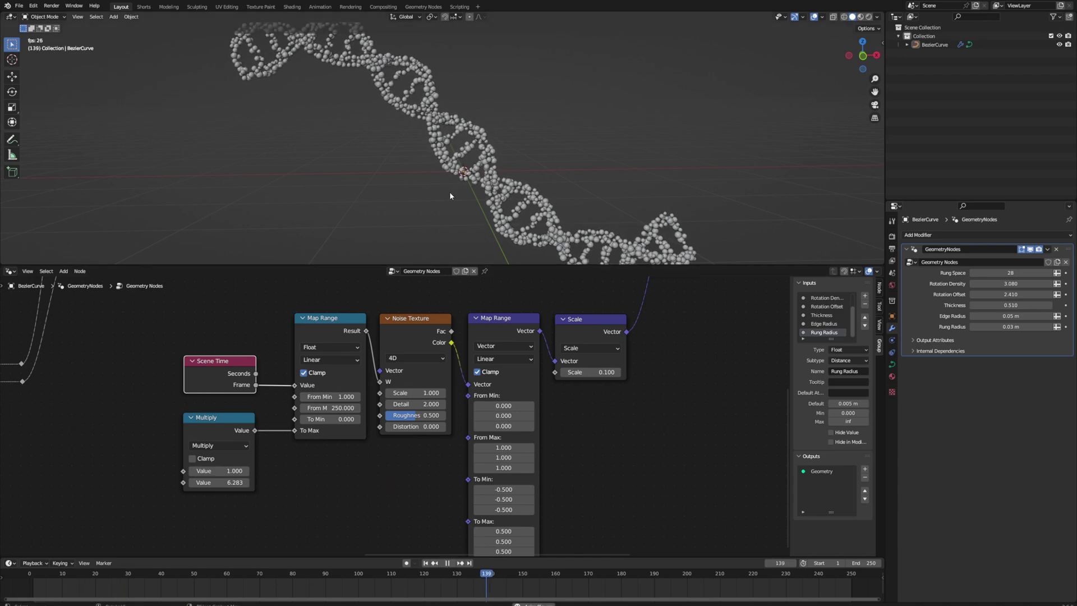
Set the Noise Texture's Scale to 2 and check the sphere motion during playback.
double_click(416, 393)
type("2")
key("Return")
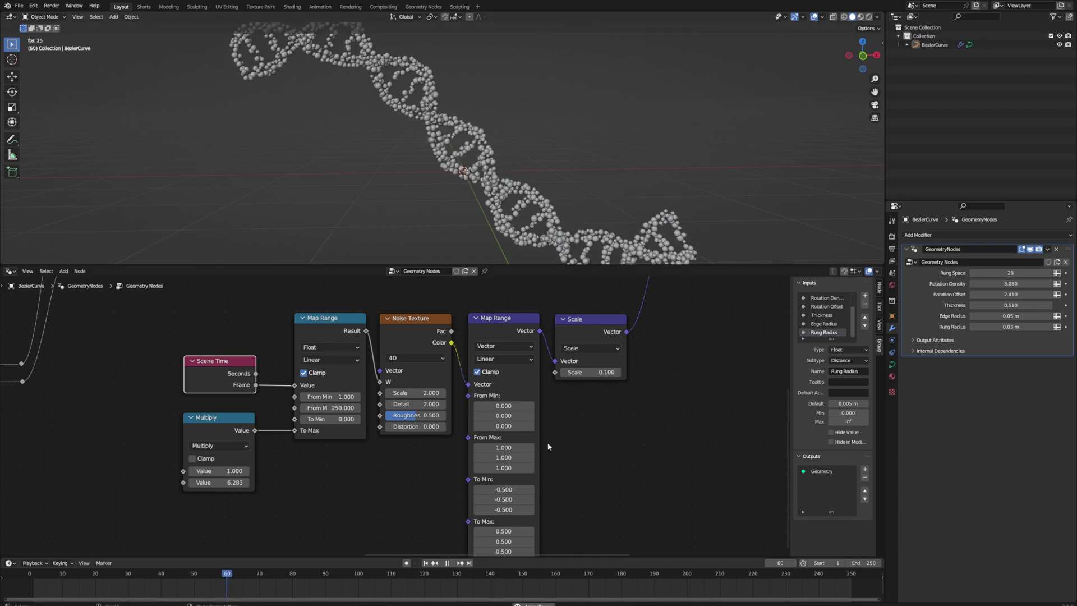
scroll(524, 144, "down", 2)
mouse_move(524, 144)
middle_mouse_down()
mouse_move(383, 140)
mouse_move(522, 145)
middle_mouse_up()
key("space")
scroll(476, 163, "up", 3)
middle_click_drag(420, 163, 453, 141)
scroll(452, 140, "down", 5)
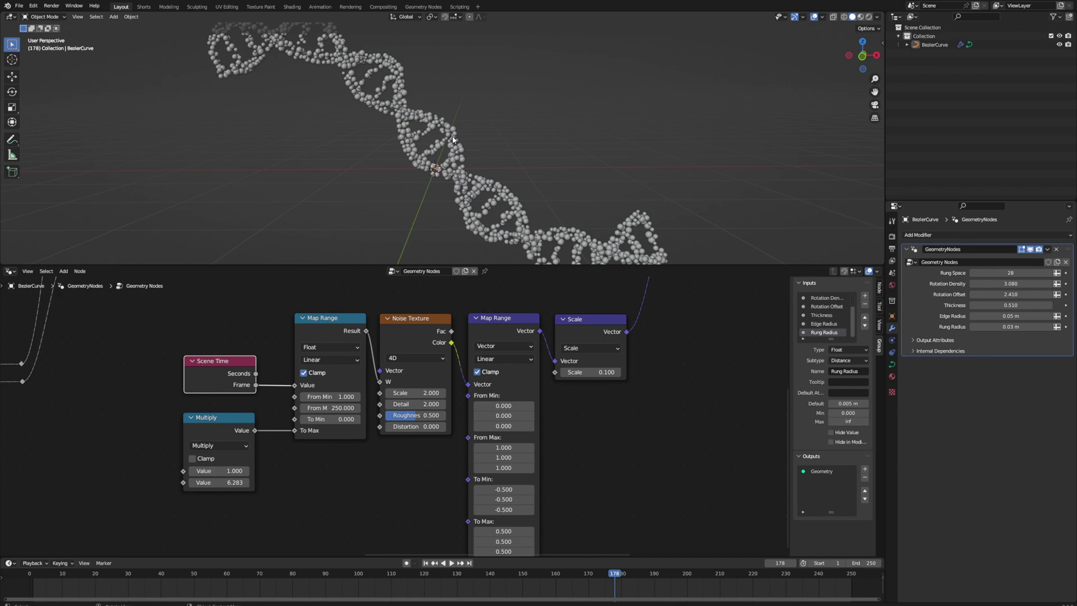
scroll(400, 402, "down", 4)
Tidy the node layout around Set Position and the sphere instancing nodes.
key("space")
scroll(544, 209, "down", 1)
middle_click_drag(645, 323, 433, 443)
scroll(433, 443, "up", 4)
left_click_drag(483, 317, 474, 347)
middle_click_drag(536, 348, 454, 311)
left_click_drag(456, 315, 696, 444)
left_click_drag(678, 343, 677, 330)
middle_click_drag(678, 330, 529, 333)
left_click_drag(656, 335, 611, 327)
scroll(611, 359, "down", 14)
scroll(605, 410, "up", 10)
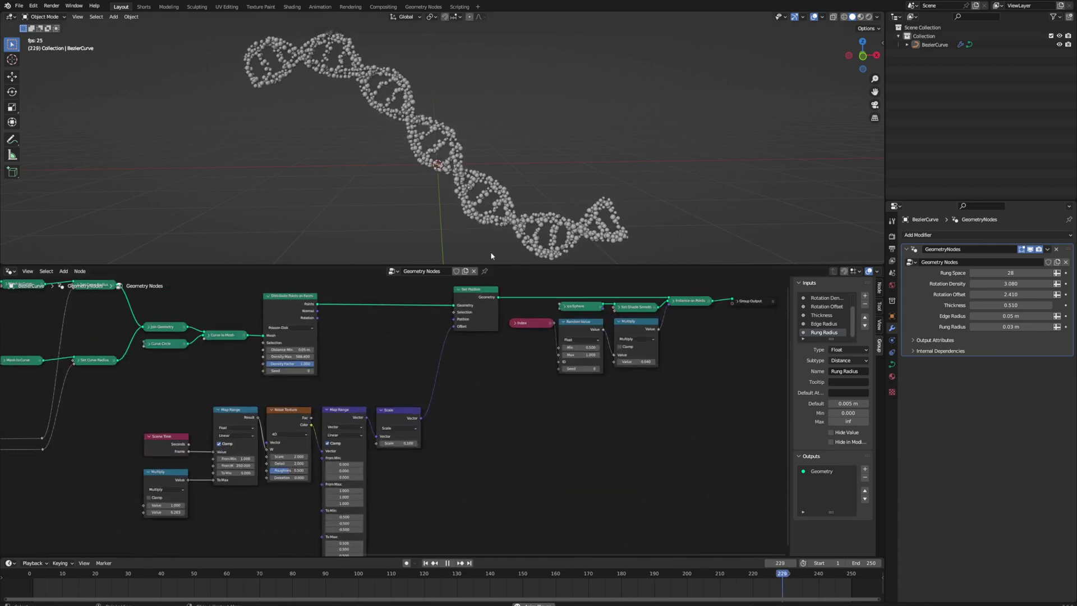
Set the modifier's Rotation Offset to 0, keyframe it at the first frame, and go to the last frame.
left_click_drag(999, 295, 1016, 294)
double_click(998, 294)
type("0")
key("Return")
left_click(426, 563)
key("i")
left_click(470, 563)
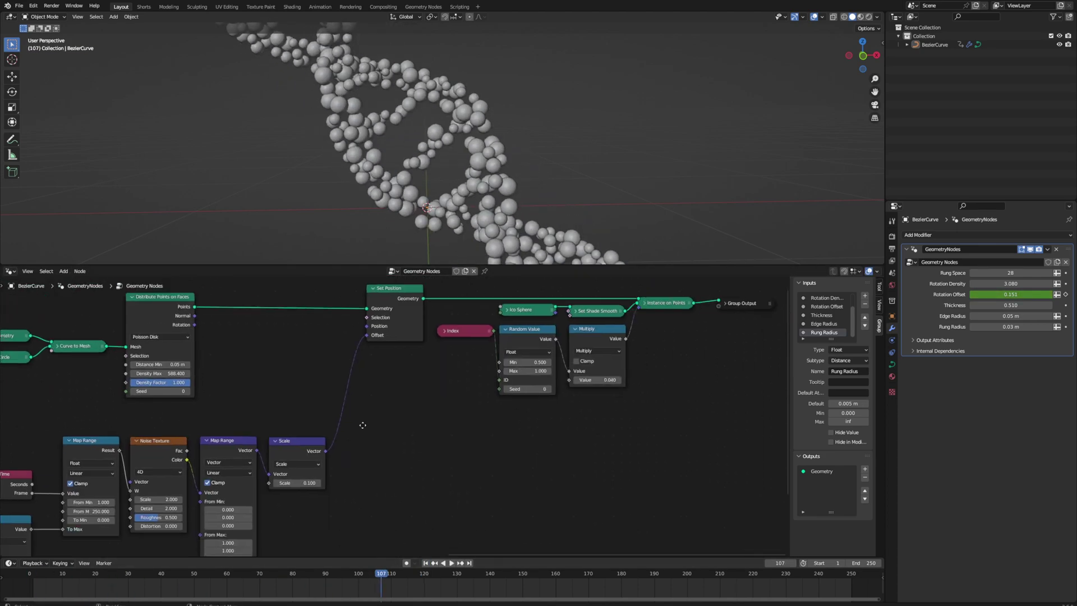
Delete the Index node beside the Random Value node.
scroll(483, 388, "right", 5, "ctrl")
left_click(457, 326)
key("x")
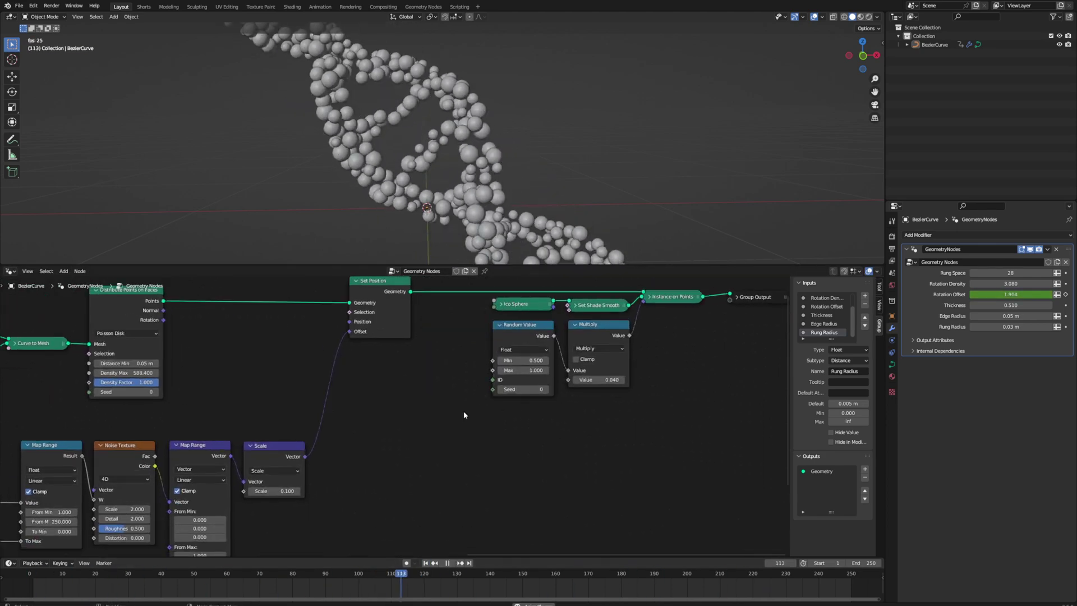
Switch the node area to the Graph Editor to edit the Rotation Offset keyframe curve.
middle_click_drag(438, 180, 493, 112)
scroll(509, 133, "down", 3)
key("space")
left_click(10, 272)
left_click(128, 313)
left_click(466, 163)
right_click(287, 382)
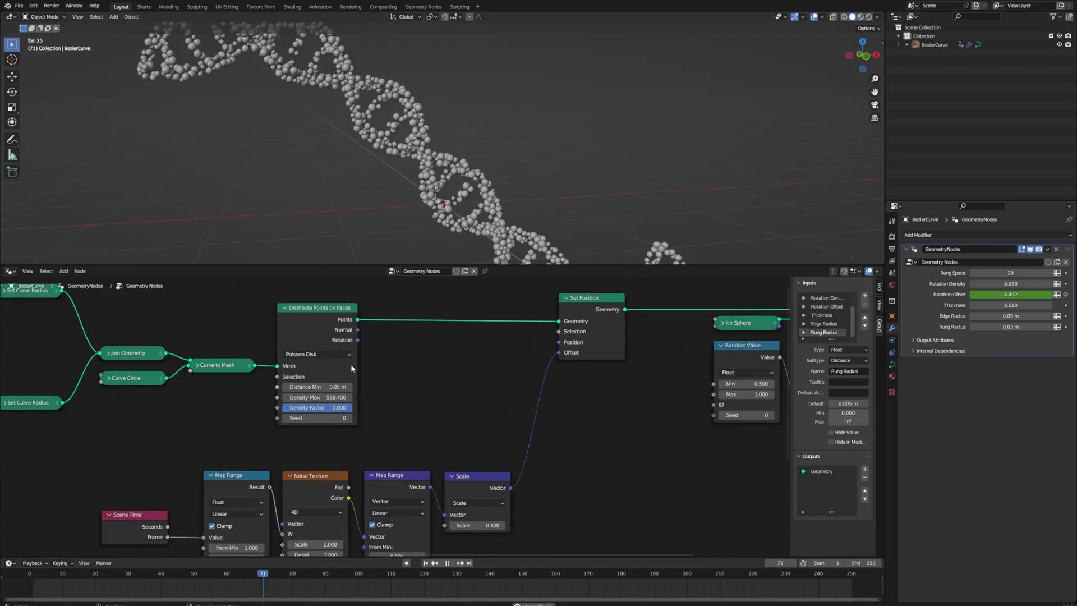
Try a smaller Distance Min on Distribute Points on Faces and set it back to 0.05 m.
left_click_drag(336, 387, 302, 387)
double_click(336, 388)
type("01")
key("Return")
double_click(318, 387)
type("0.05")
key("Return")
middle_click_drag(439, 233, 415, 225)
scroll(415, 226, "up", 3)
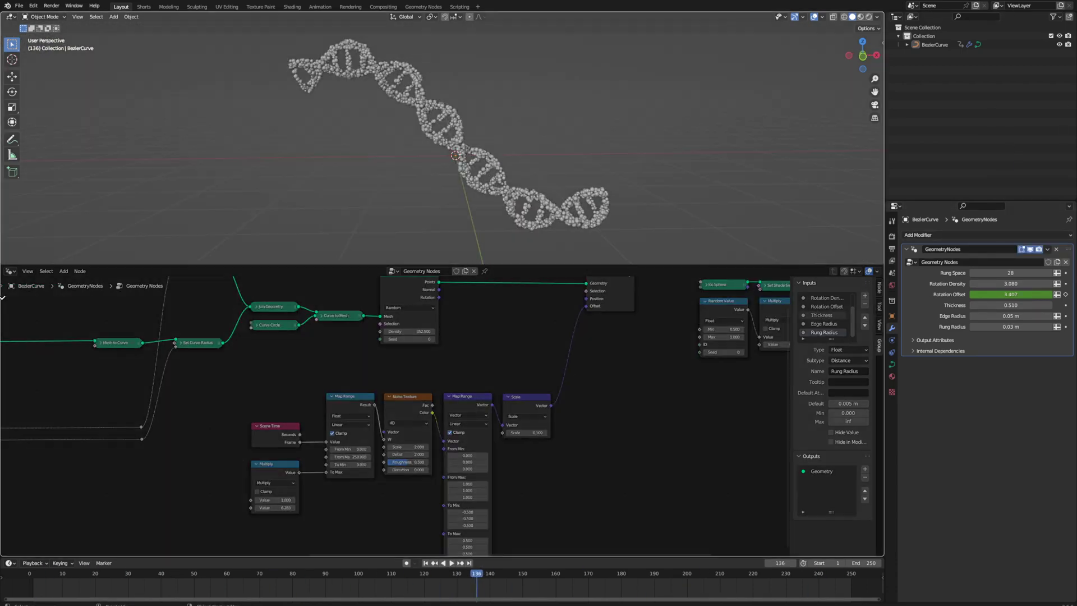
Hide the existing helix, add a new Bezier curve and enter Edit Mode on it.
key("ctrl+space")
key("a")
key("h")
key("shift+a")
mouse_move(405, 230)
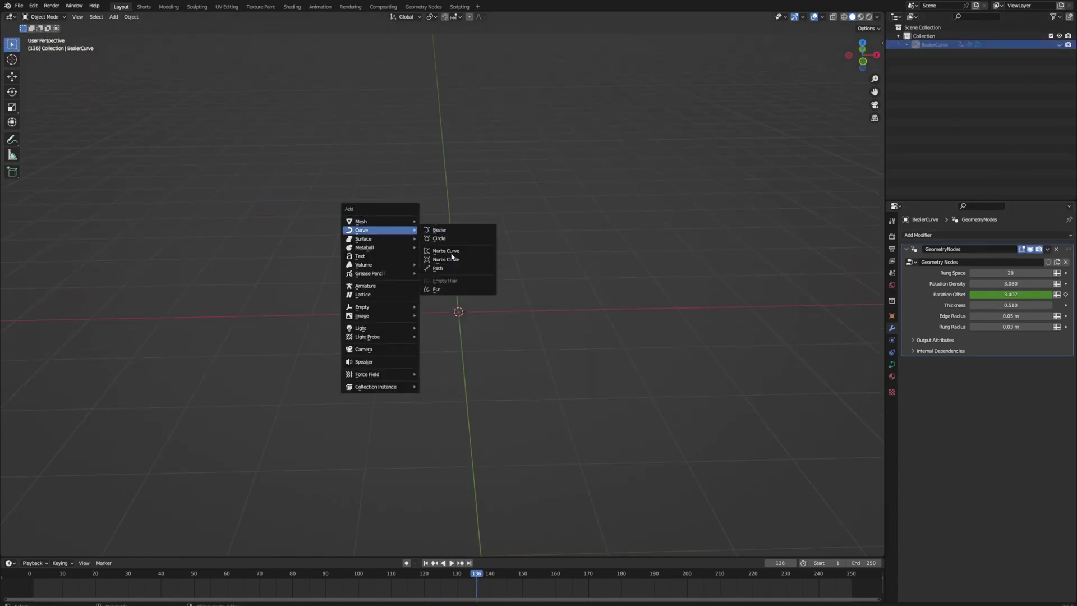
left_click(452, 230)
key("Tab")
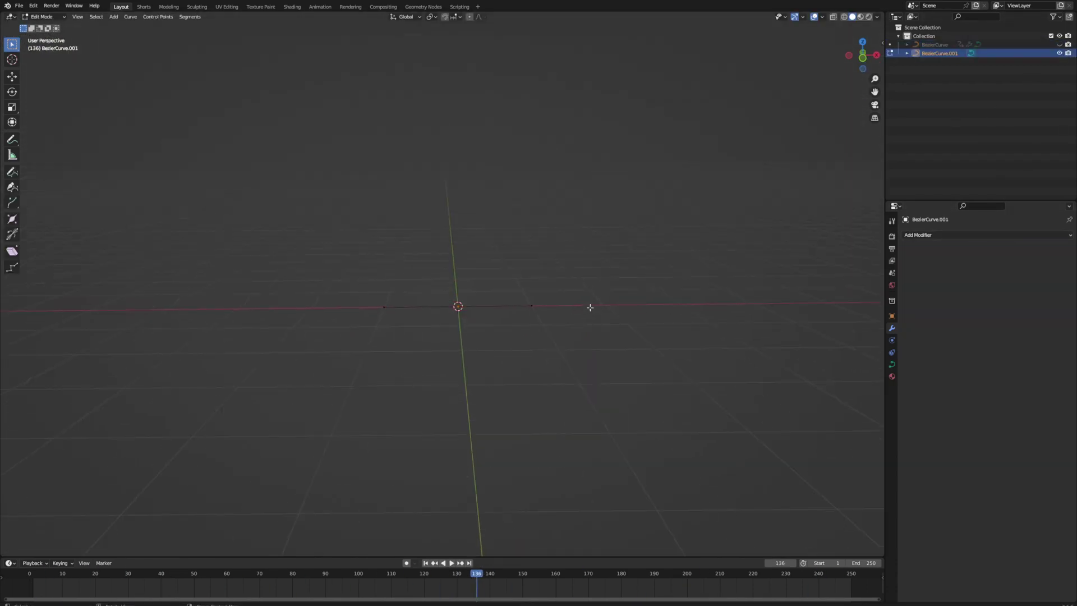
left_click(954, 235)
left_click(933, 312)
left_click(910, 262)
left_click(923, 274)
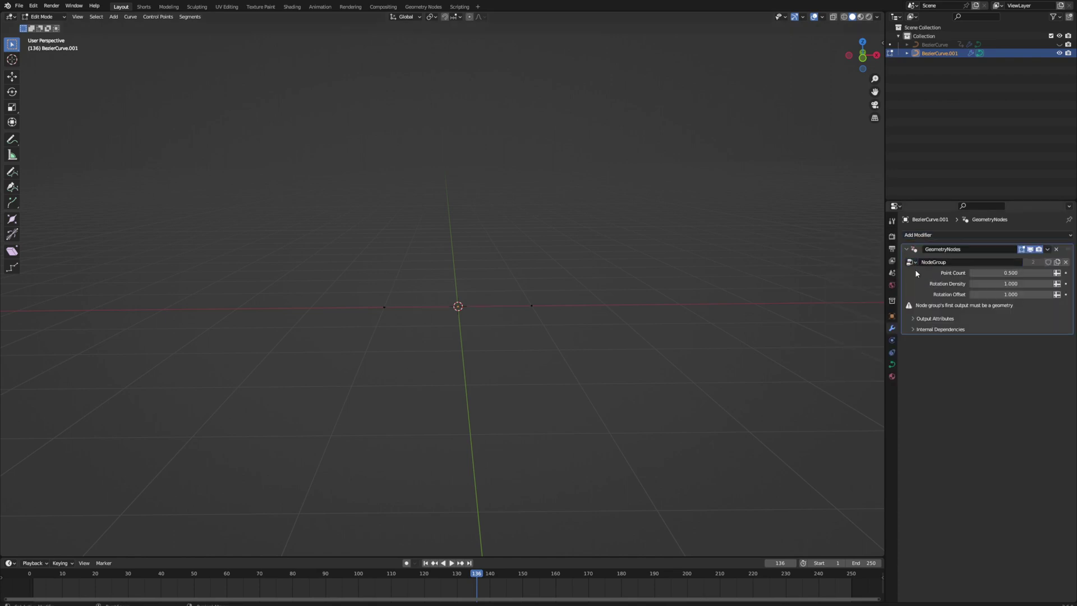
left_click(910, 262)
left_click(934, 274)
left_click(1057, 249)
Give the new curve a Geometry Nodes modifier using the existing Geometry Nodes group, with Rung Space 14 and Rotation Density 1.7.
left_click(934, 235)
left_click(931, 307)
left_click(910, 262)
left_click(934, 274)
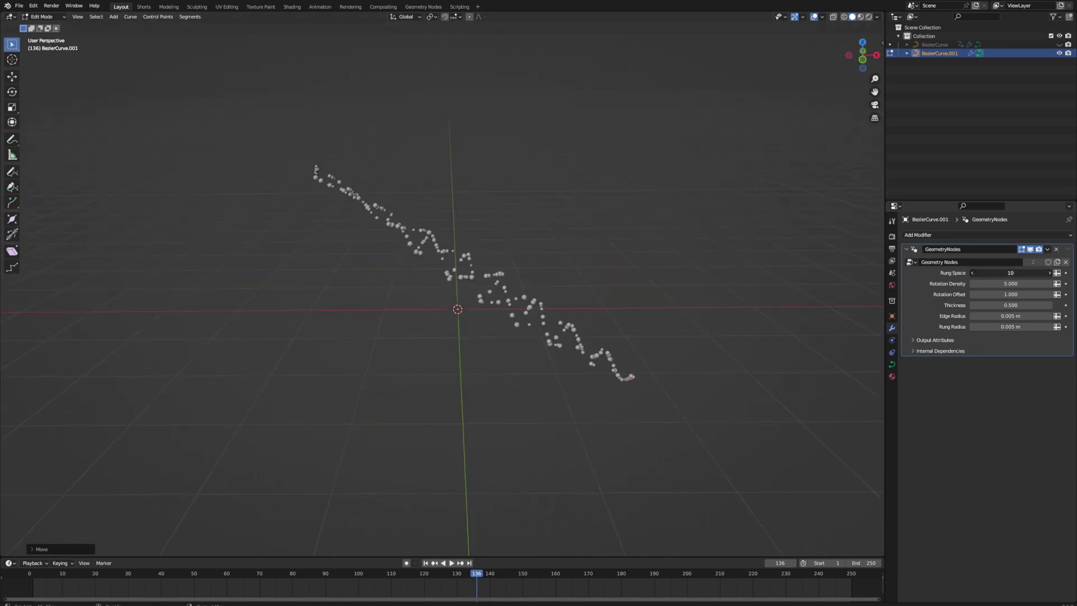
left_click_drag(1011, 283, 1013, 283)
mouse_move(1011, 272)
left_mouse_down()
mouse_move(1027, 273)
mouse_move(1038, 305)
mouse_move(988, 284)
mouse_move(1018, 272)
mouse_move(991, 273)
left_mouse_up()
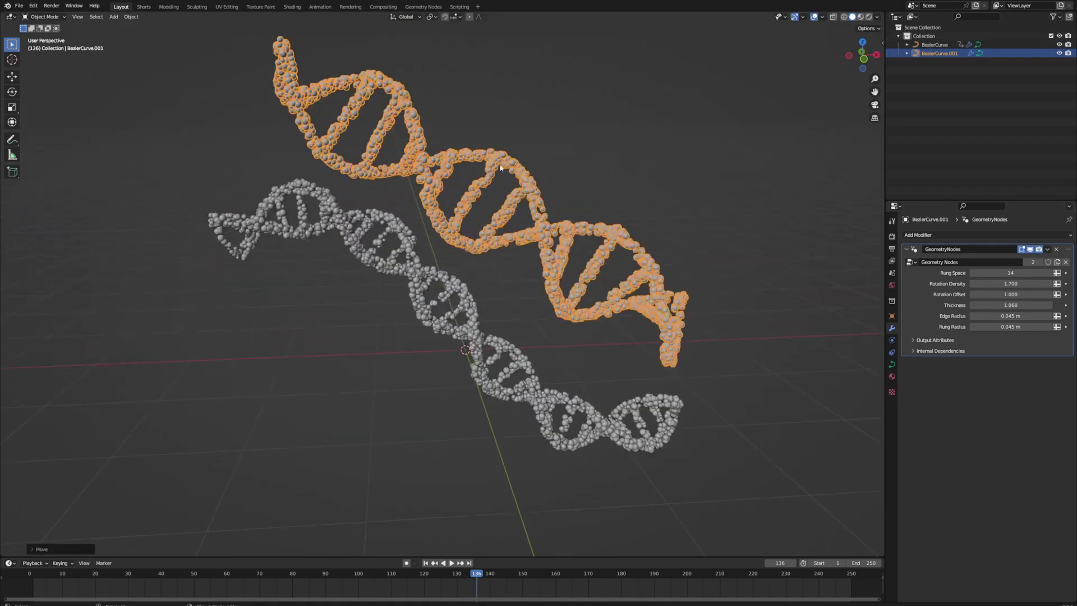
Match the new helix to the original by setting Rung Space to 28, Rotation Density to 3.08 and Thickness to 0.51.
left_click(476, 336)
left_click(501, 168)
left_click(1011, 283)
left_click_drag(1011, 273, 1039, 306)
left_click(476, 337)
left_click(501, 168)
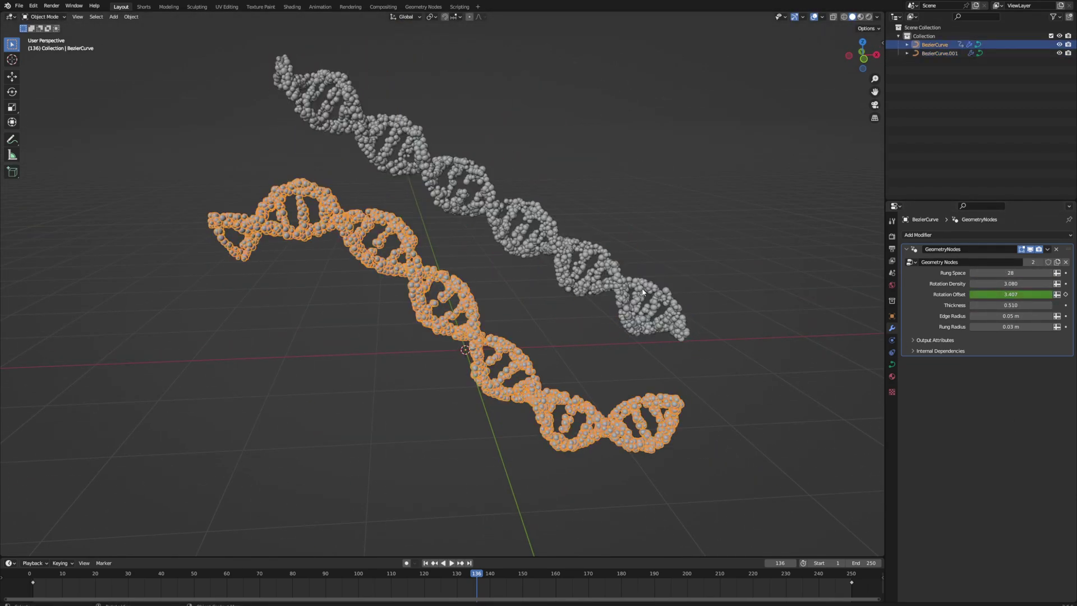
Set the new helix's Edge Radius to 0.05 m and Rung Radius to 0.03 m.
left_click(642, 291)
left_click(1011, 315)
type("3")
key("Return")
left_click(532, 307)
middle_click_drag(532, 308, 501, 309)
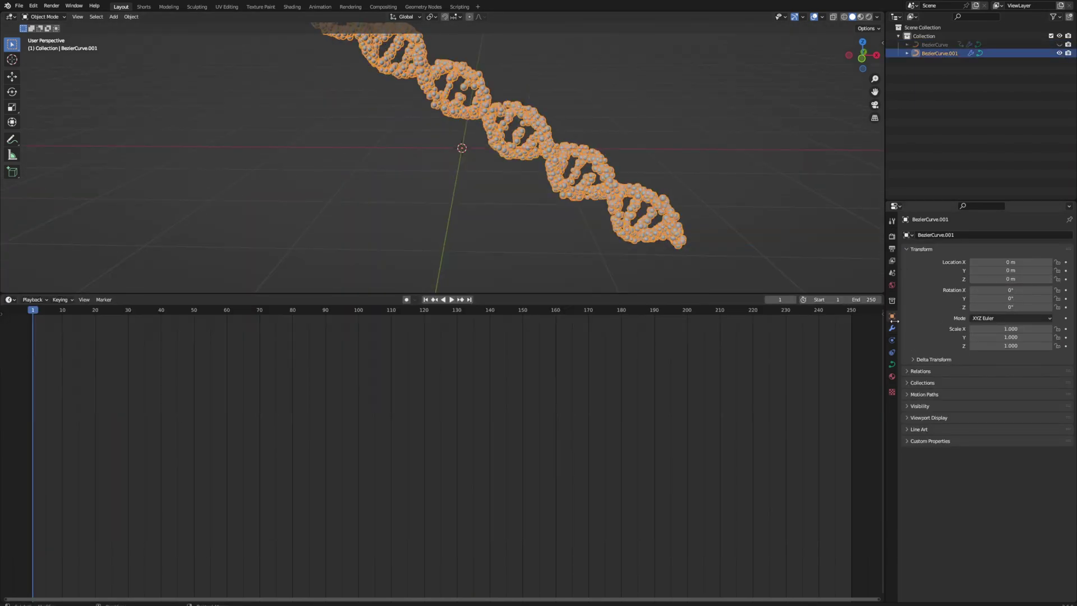
Keyframe the new helix's Rotation Offset at frame 1 and at frame 250 with a value of 6.283.
left_click(892, 328)
key("BackSpace")
scroll(673, 202, "down", 1)
middle_click_drag(673, 202, 696, 191)
key("i")
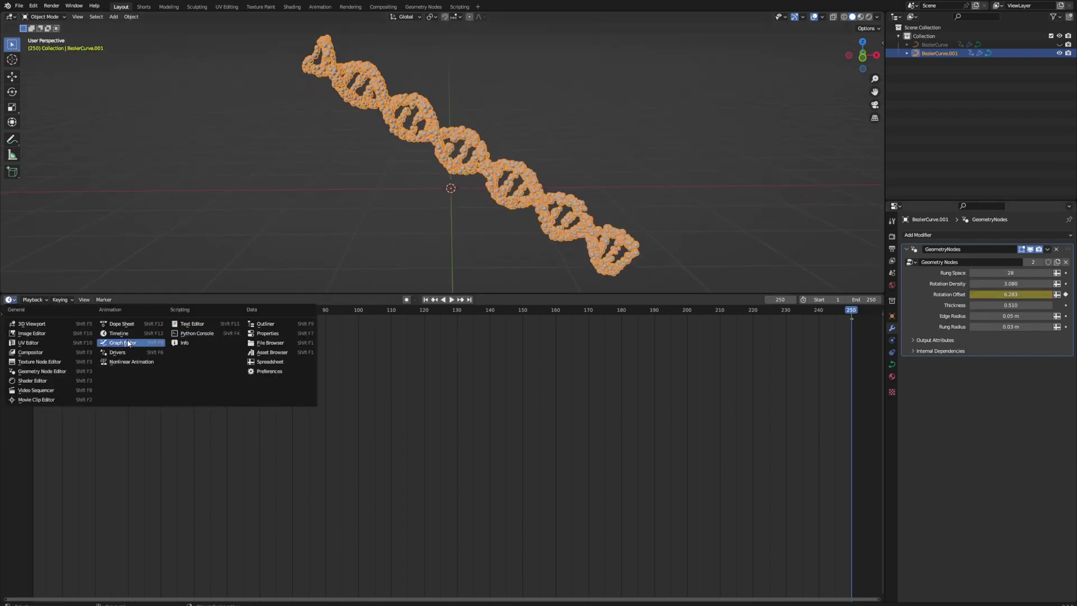
left_click(1018, 292)
View the Rotation Offset curve in the Graph Editor and play back the rotating helix.
key("ctrl+Tab")
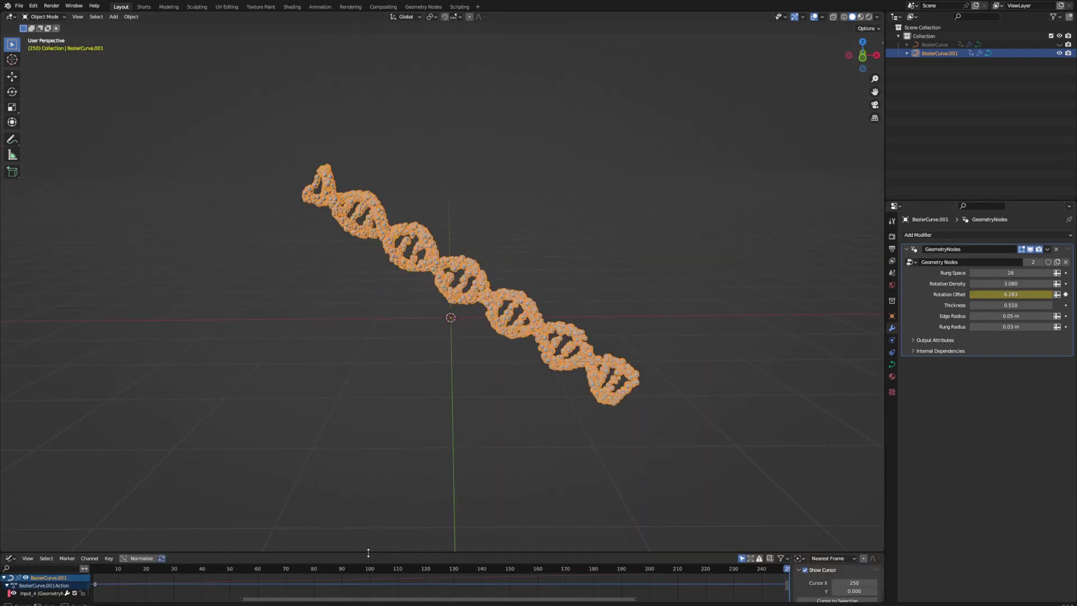
left_click(354, 298)
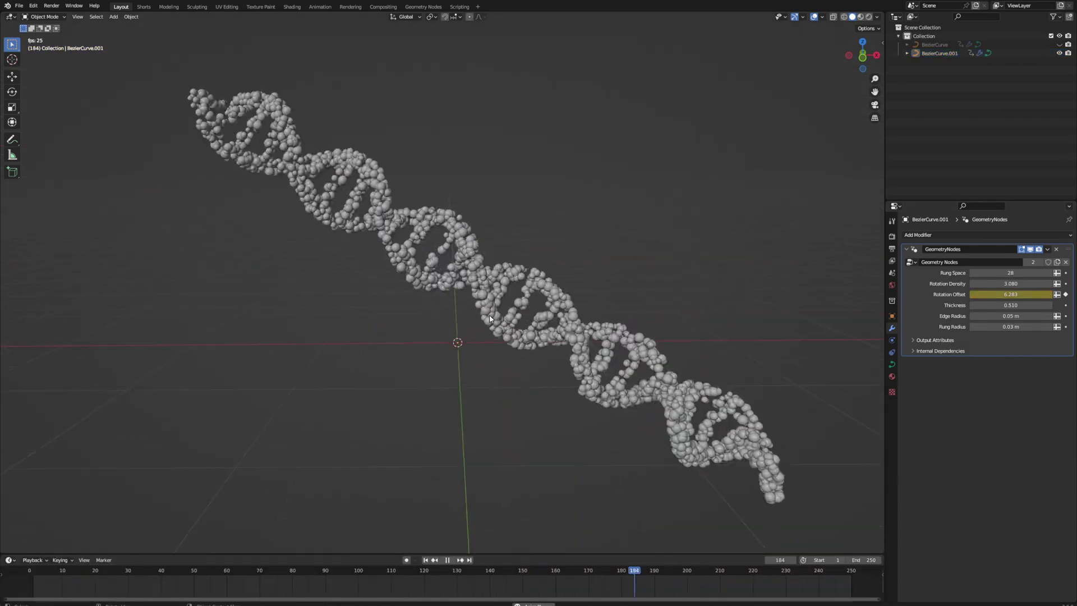
scroll(603, 305, "down", 4)
middle_click_drag(603, 305, 474, 267, "shift")
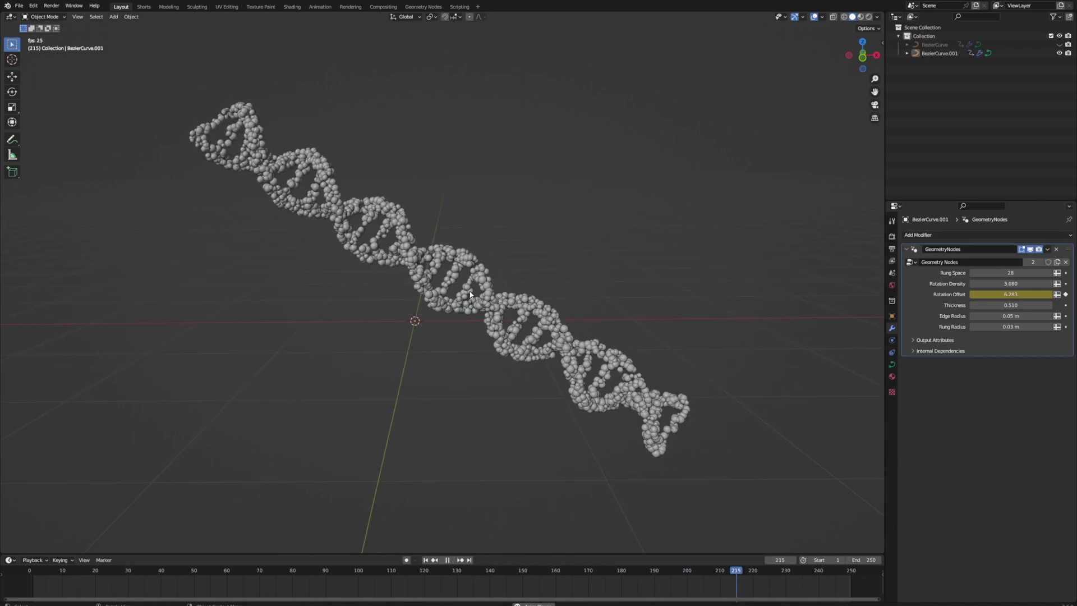
key("space")
mouse_move(375, 344)
middle_mouse_down()
mouse_move(366, 341)
mouse_move(388, 335)
middle_mouse_up()
scroll(388, 335, "down", 1)
Enter Edit Mode on the new helix's curve and move its end points vertically along Z.
left_click(337, 209)
key("Tab")
left_click_drag(193, 113, 234, 164)
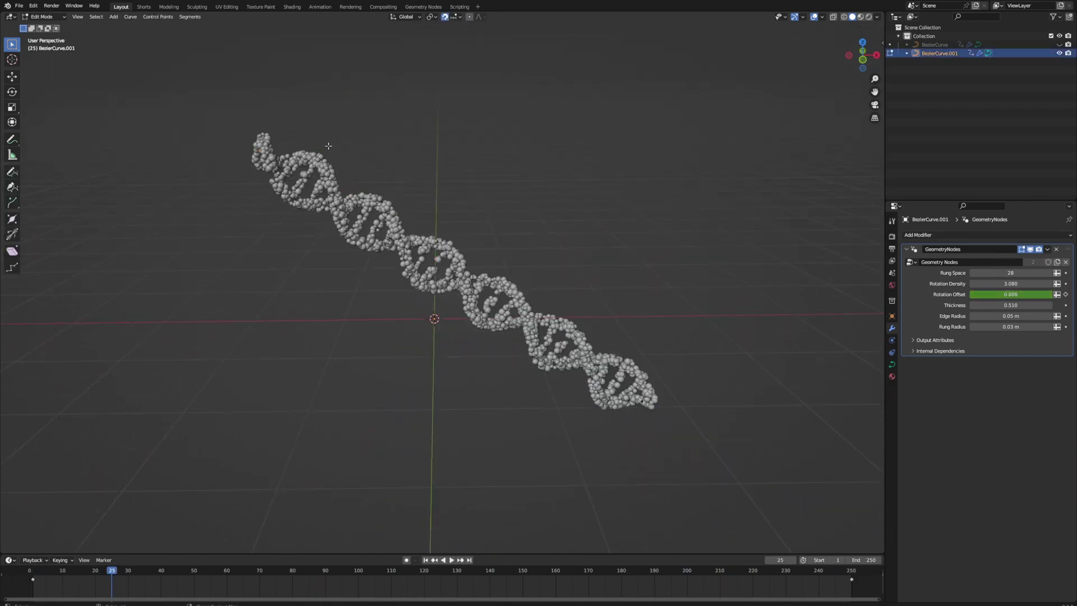
key("g")
key("z")
left_click(379, 306)
key("g")
key("z")
left_click(676, 331)
In top view, move the curve's two end points along Y to line the helix up with the X axis.
left_click(862, 43)
key("g")
key("y")
left_click(302, 420)
key("g")
key("y")
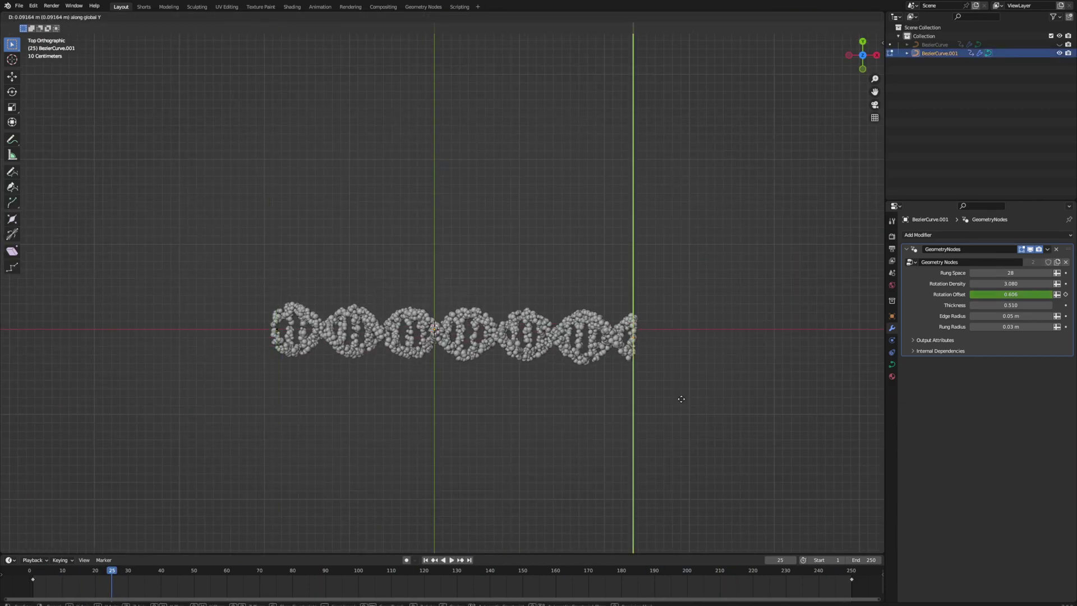
left_click(683, 391)
Lengthen the helix by moving both end points outward along X, and return to Object Mode.
left_click_drag(247, 297, 301, 371)
key("g")
key("x")
left_click(194, 368)
left_click_drag(609, 292, 645, 375)
key("g")
key("x")
left_click(682, 379)
middle_click_drag(443, 432, 441, 323)
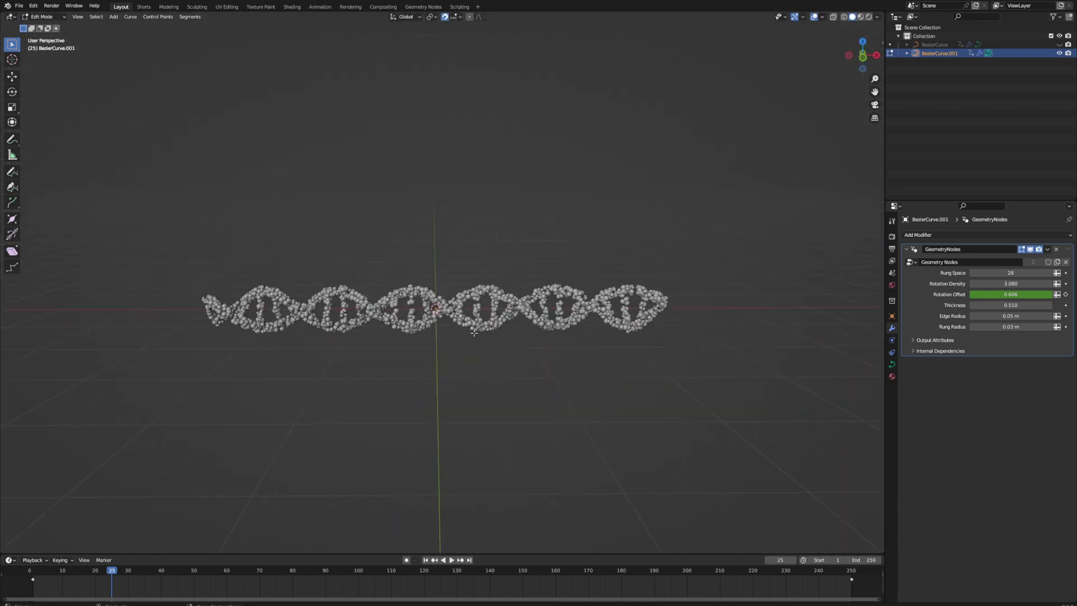
key("Tab")
Keyframe the helix object's Rotation X at 0° on frame 1 and at 360° on frame 250.
left_click(892, 316)
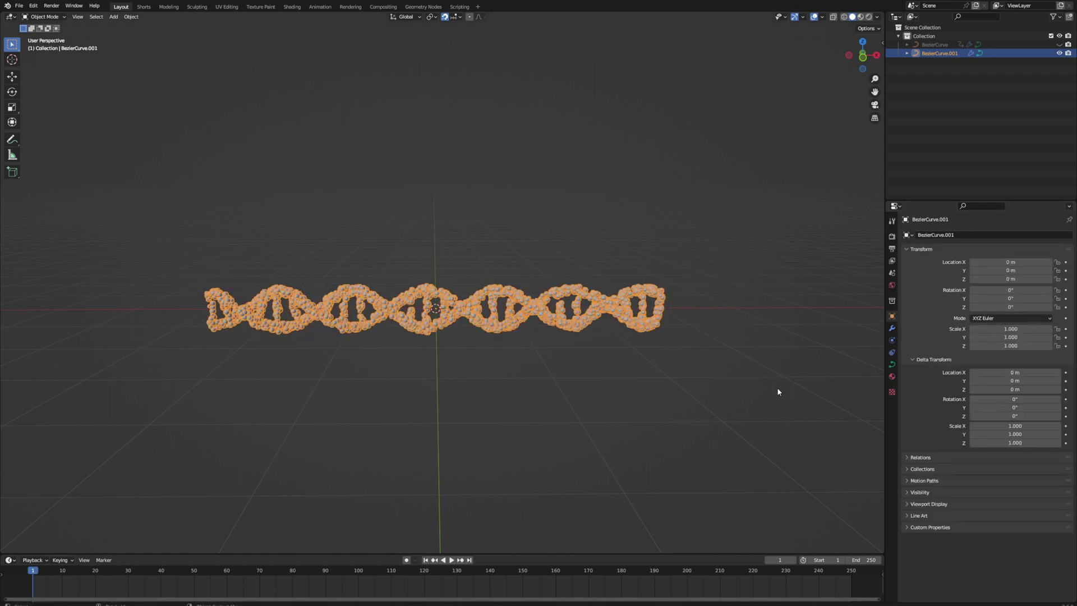
key("i")
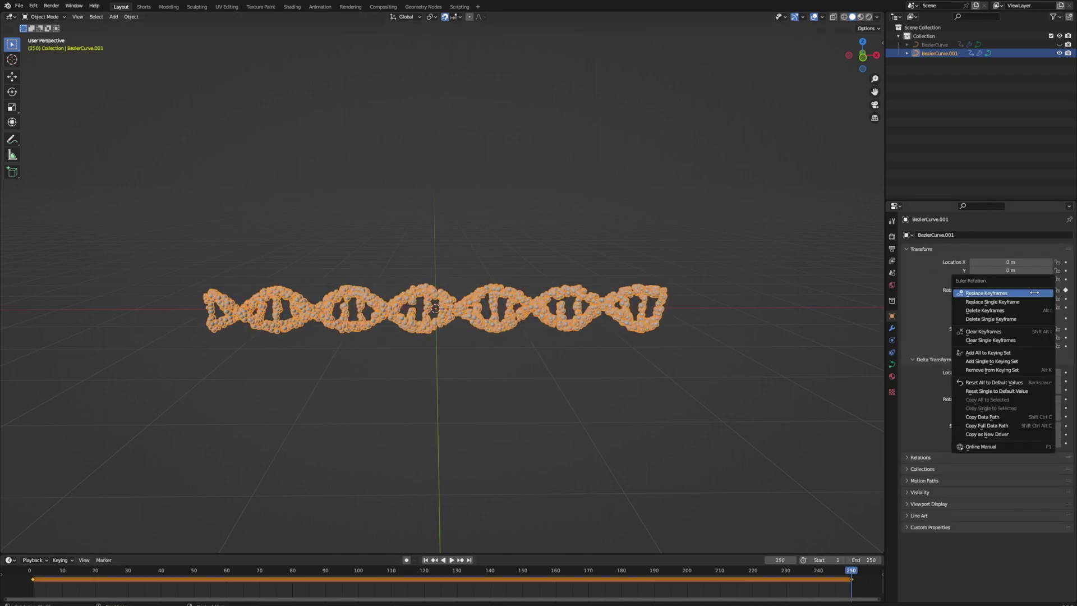
left_click(965, 291)
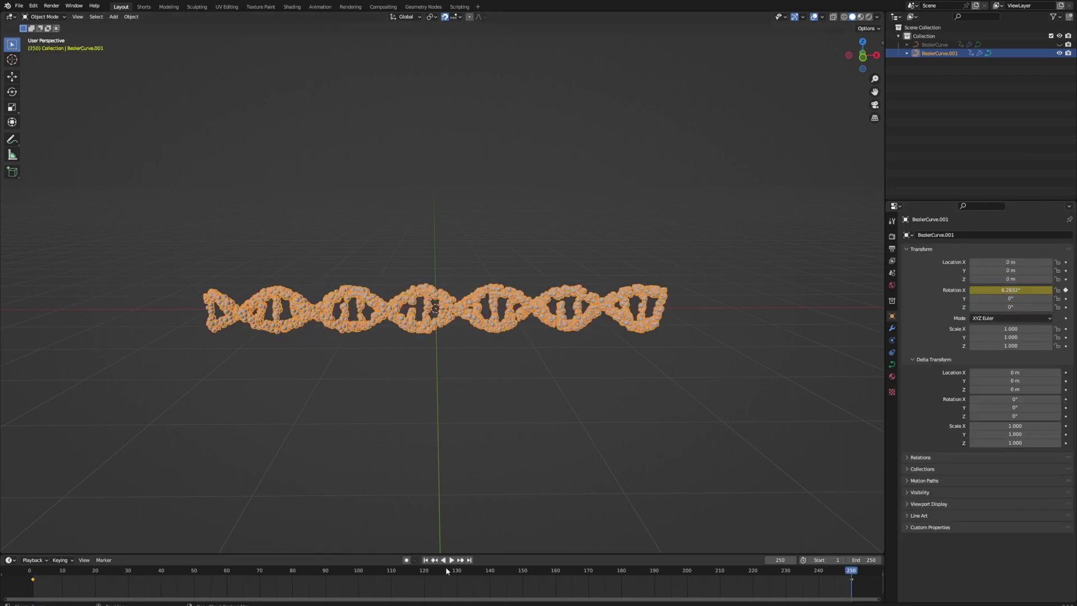
type("360")
key("Return")
right_click(1018, 290)
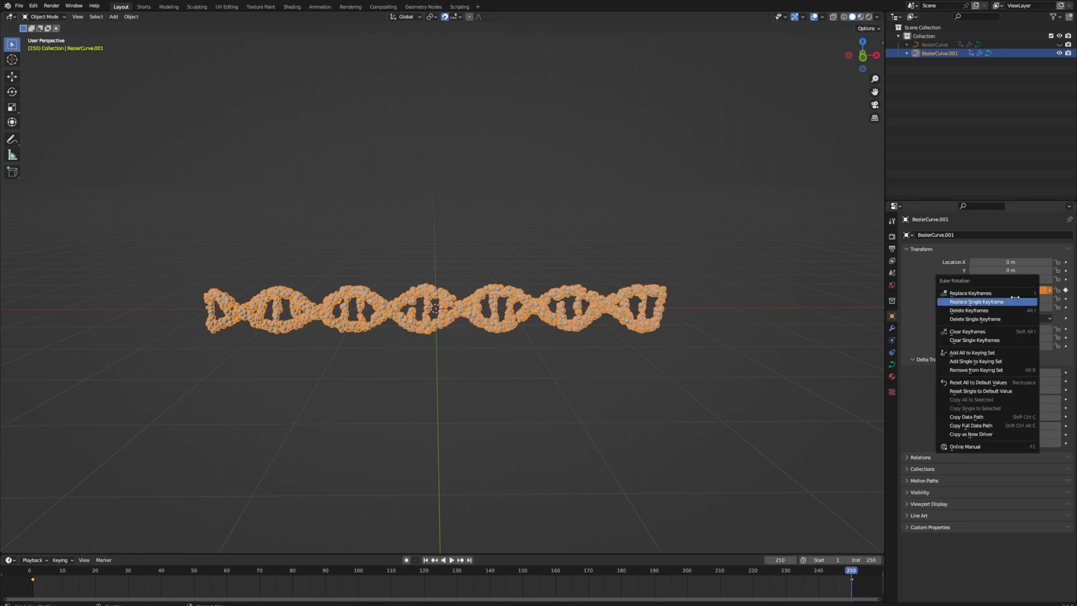
left_click(1016, 300)
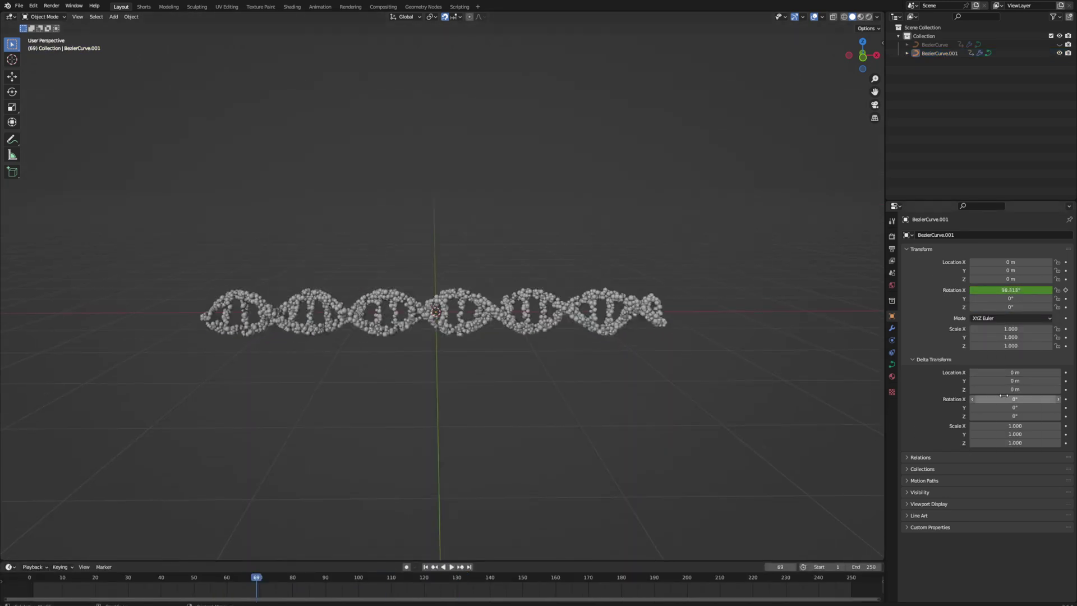
Tilt the helix with a Delta Transform Rotation Y of 23° and play back the animation.
left_click_drag(1003, 403, 1038, 403)
key("space")
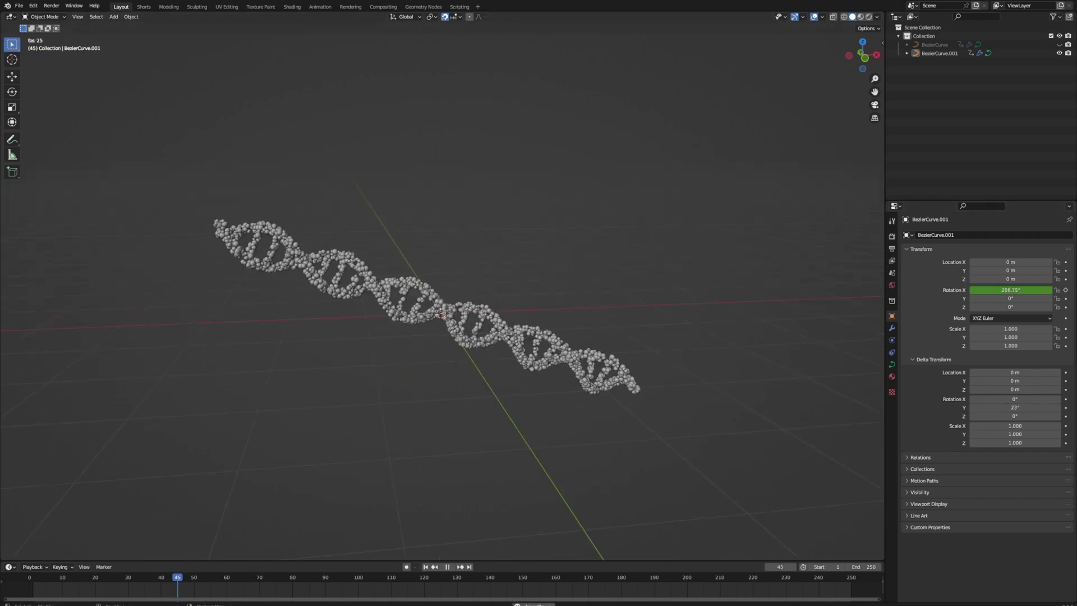
scroll(583, 487, "up", 8)
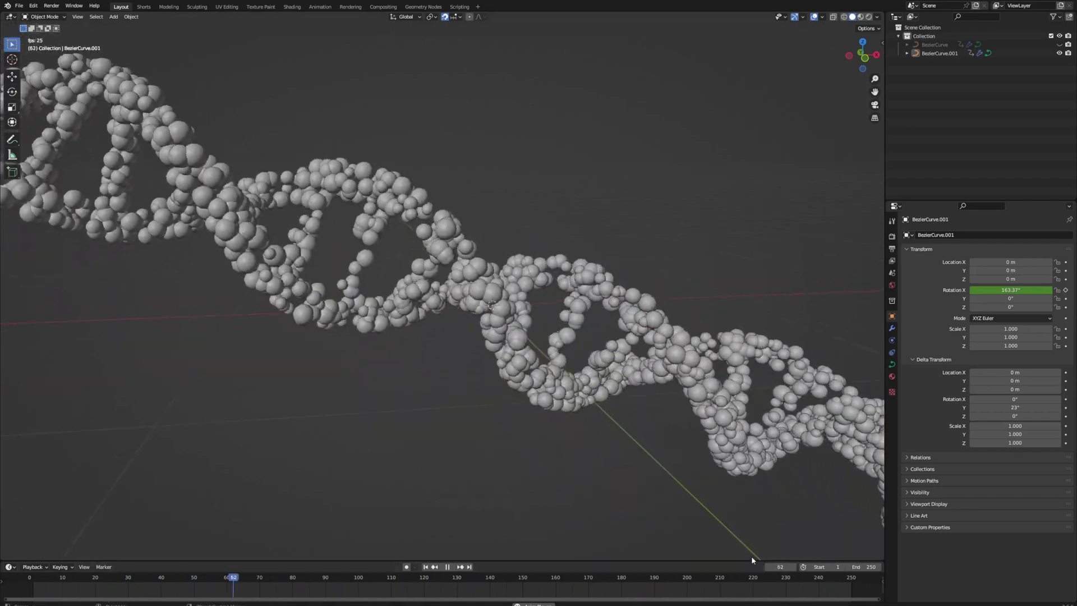
Compare the first and last frames and replay the animation to check how the helix rotation loops.
left_click(852, 587)
key("space")
key("space")
key("space")
left_click(29, 578)
key("space")
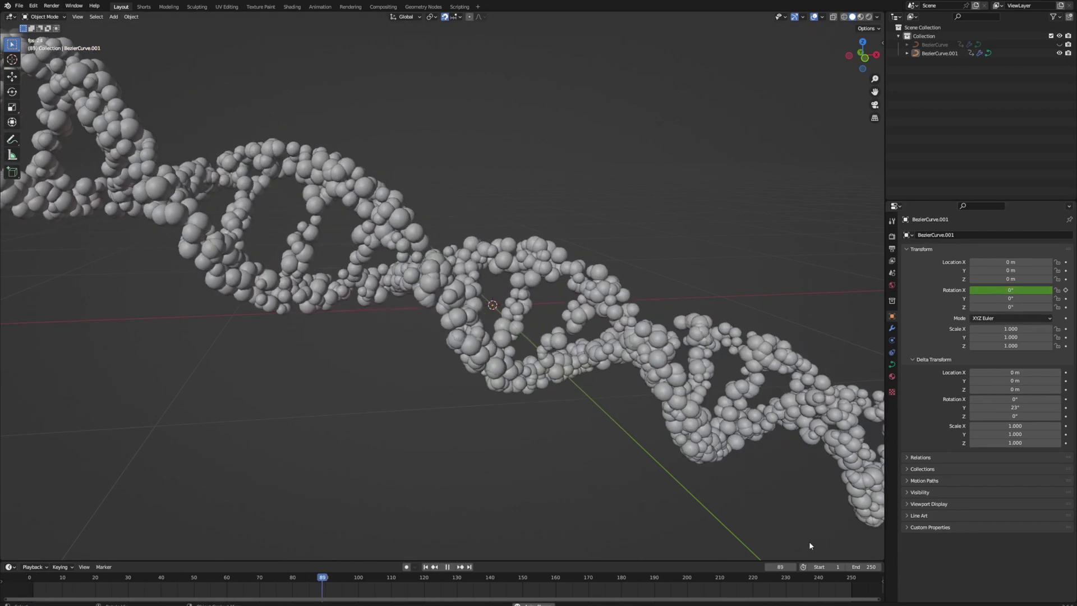
key("space")
left_click(854, 587)
key("Left")
scroll(834, 586, "down", 2)
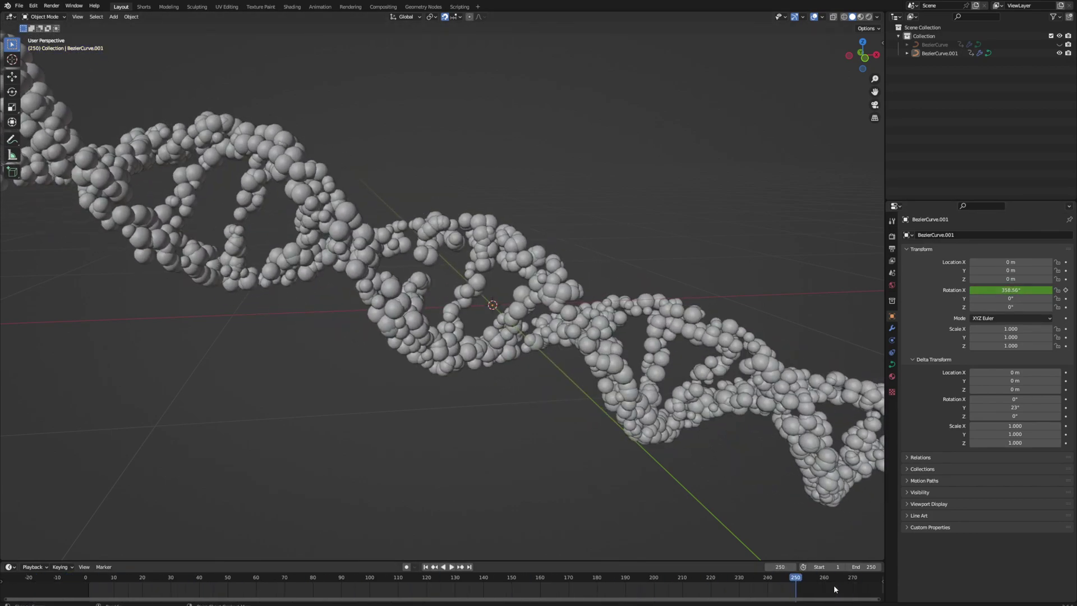
left_click(426, 567)
left_click(470, 567)
key("space")
scroll(361, 306, "down", 3)
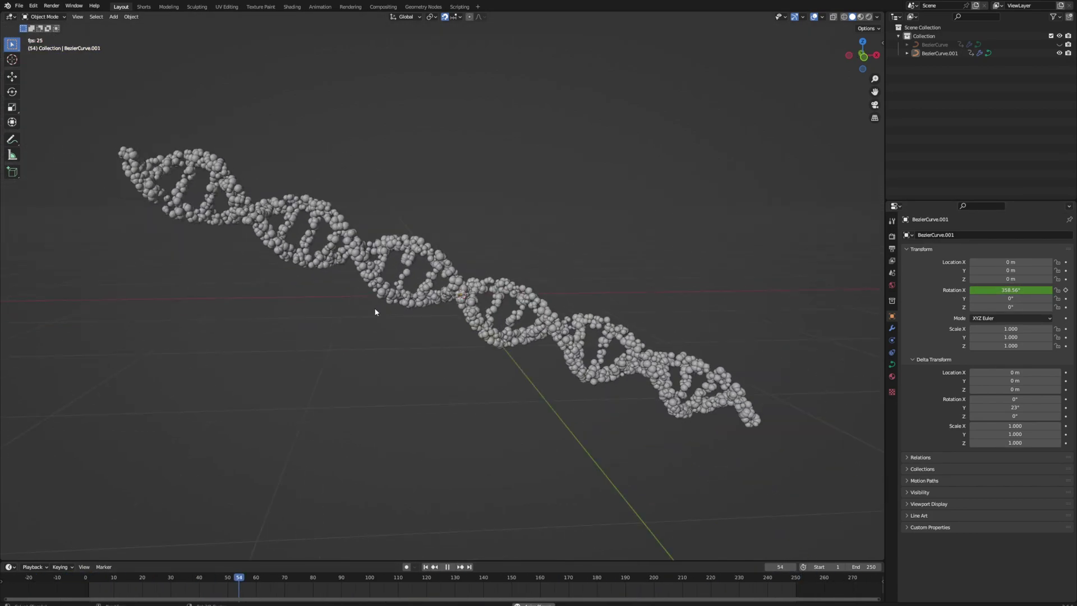